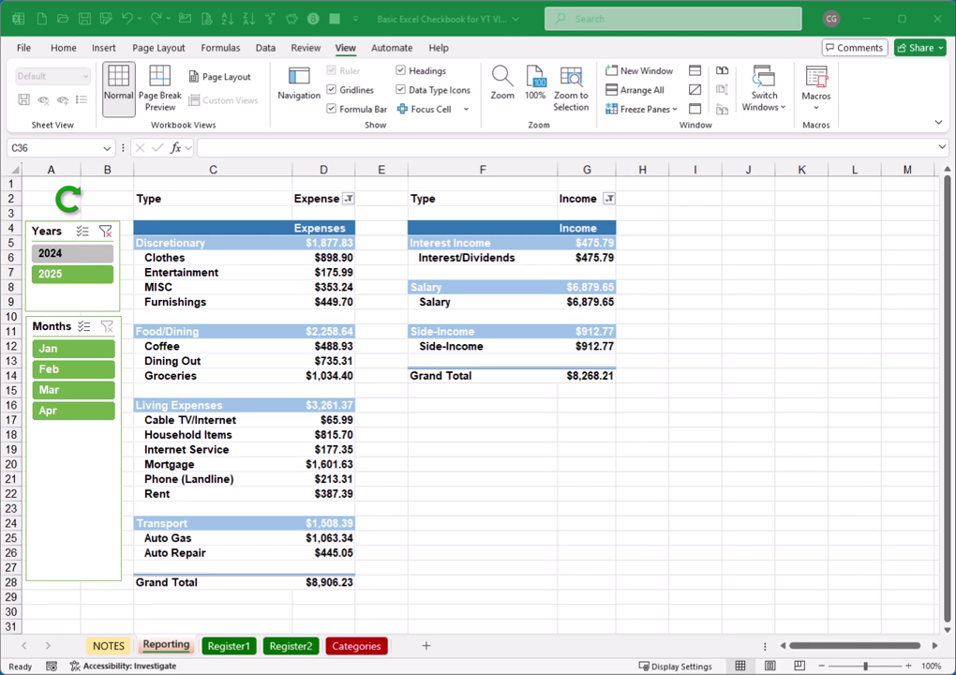
click(69, 200)
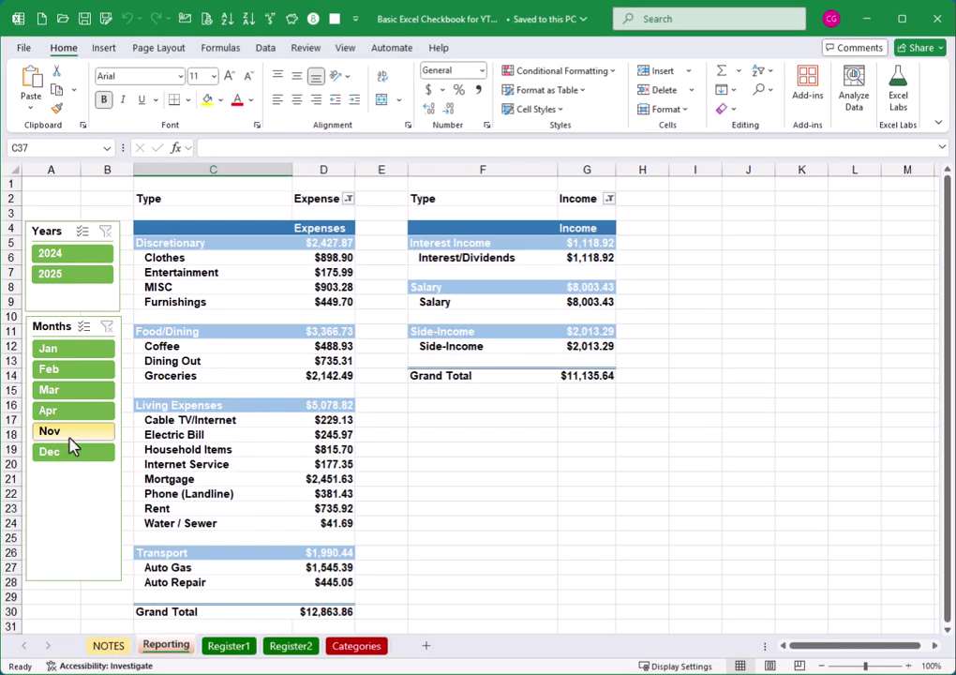
Step: Start recording a macro named RefreshPivots, stored in This Workbook, from an empty cell on the Reporting sheet
click(413, 434)
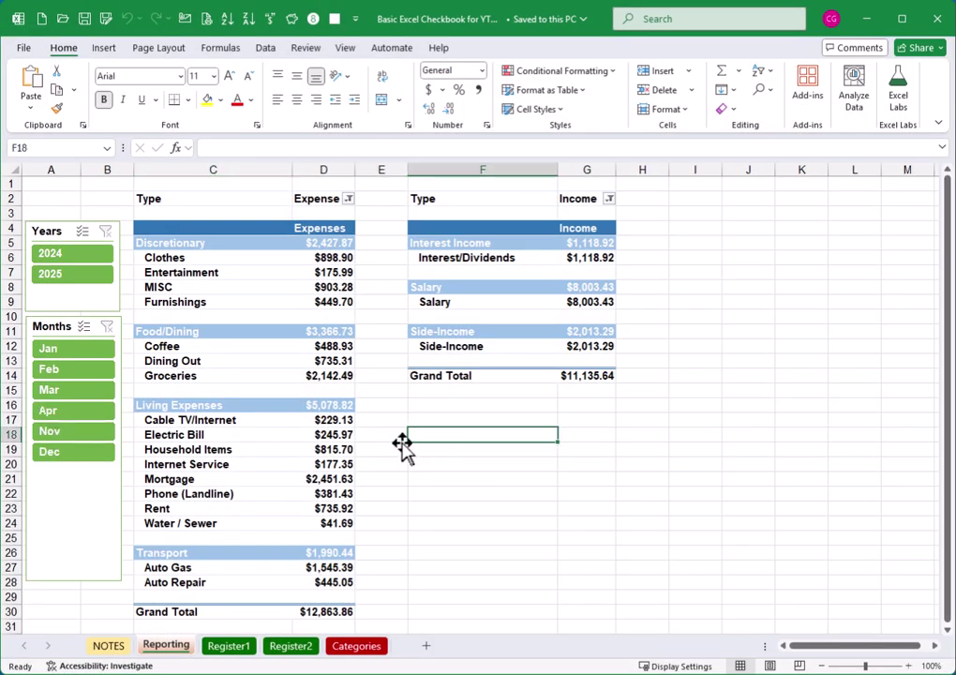
click(345, 51)
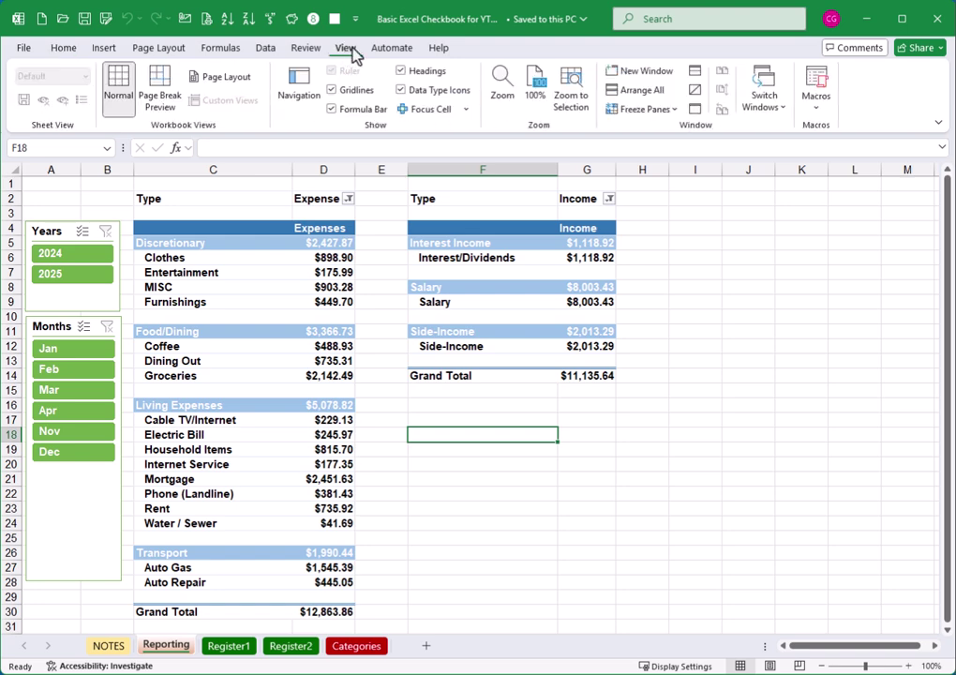
click(818, 112)
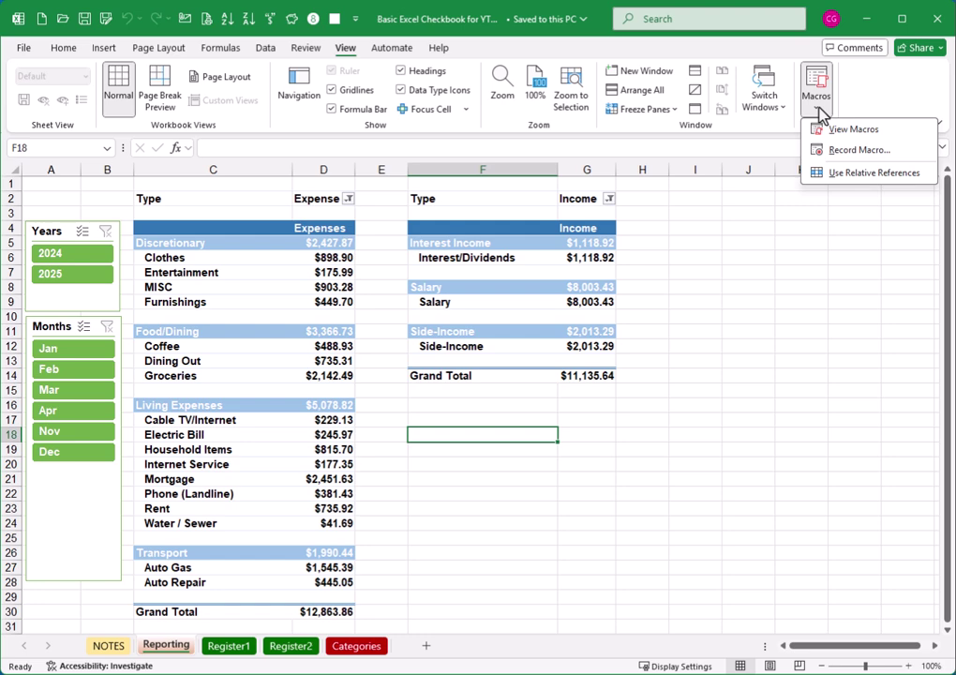
click(858, 152)
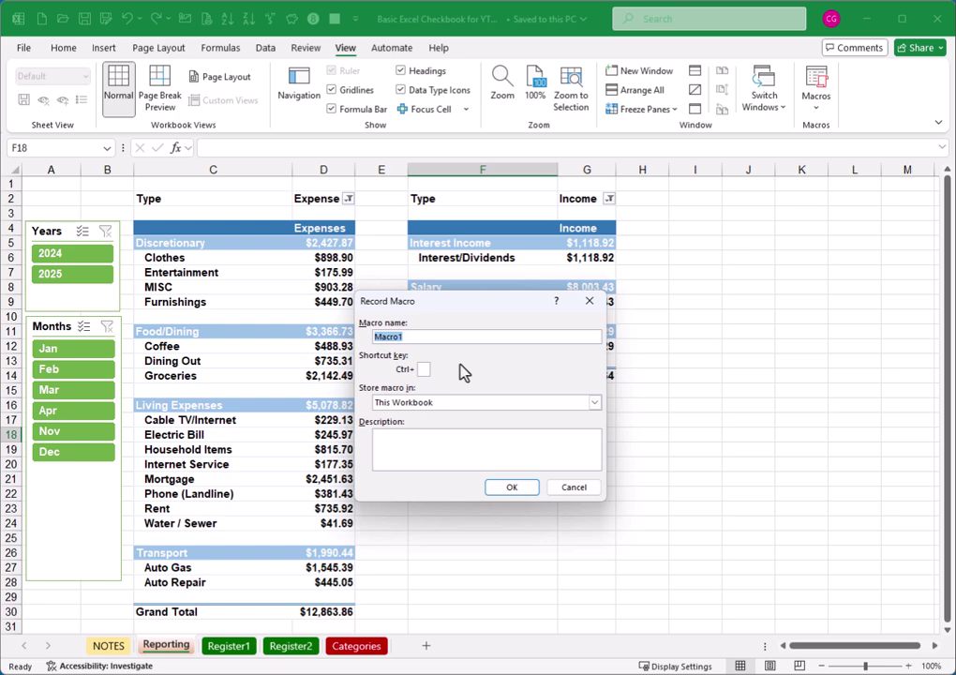
text(RefreshPivots)
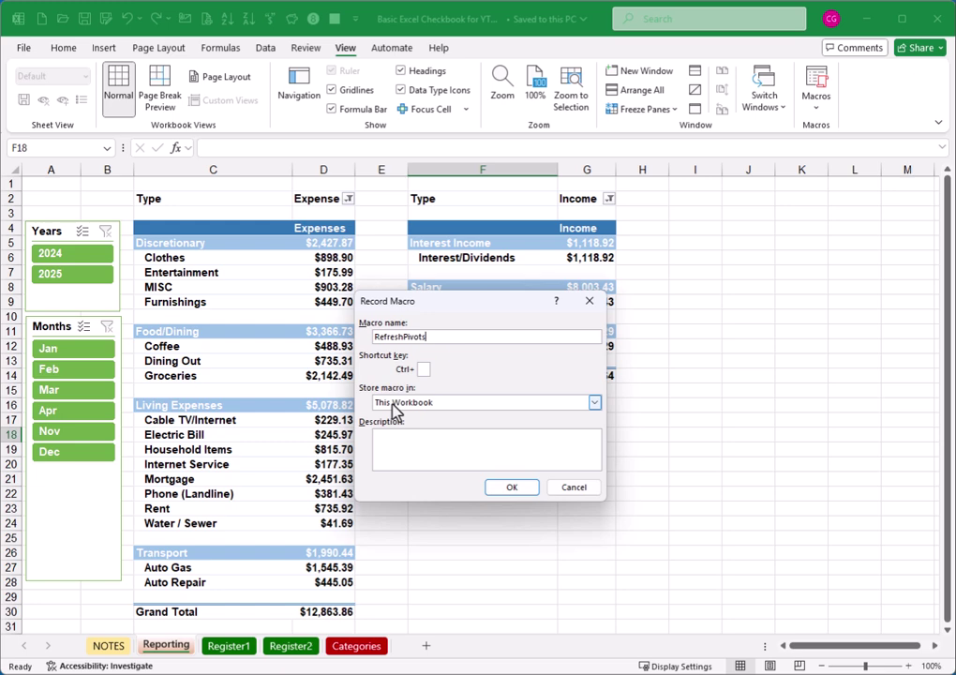
click(514, 488)
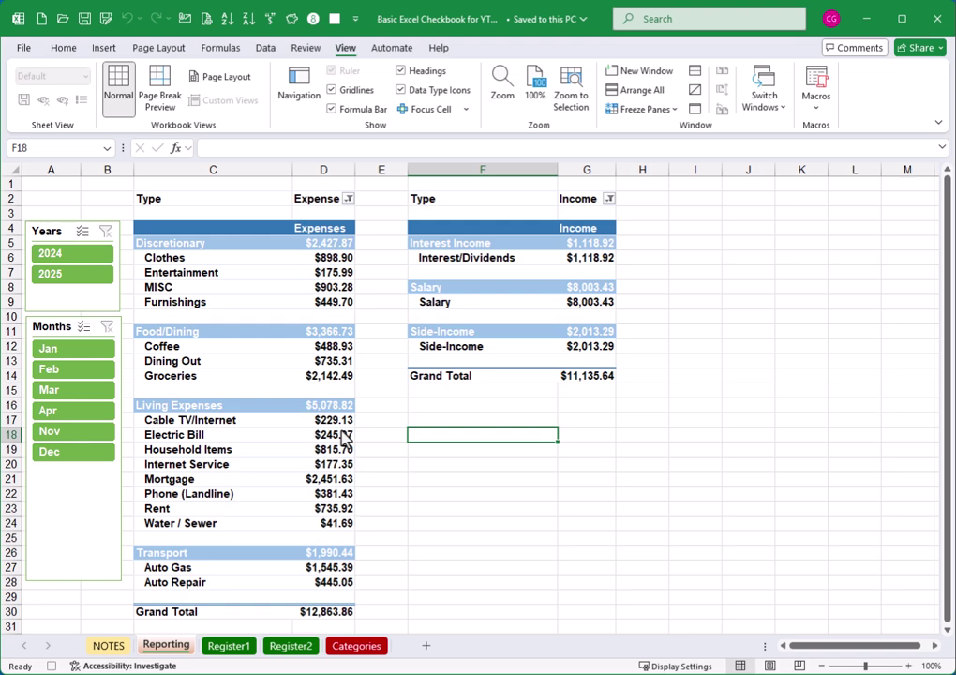
Step: Select the MISC cell in the Expenses pivot table and run Refresh All
click(187, 287)
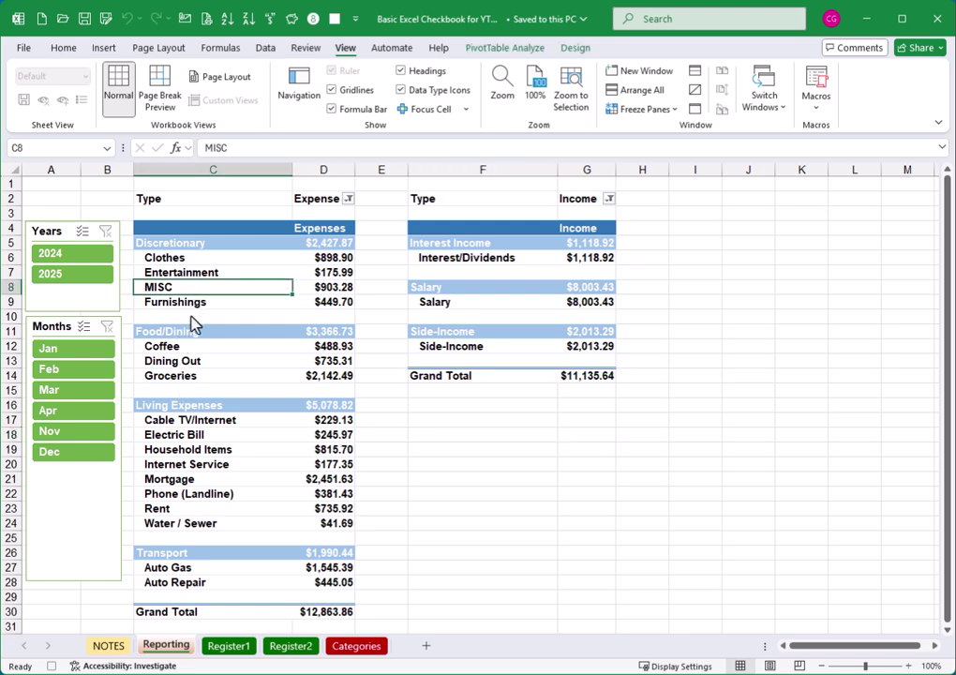
click(507, 51)
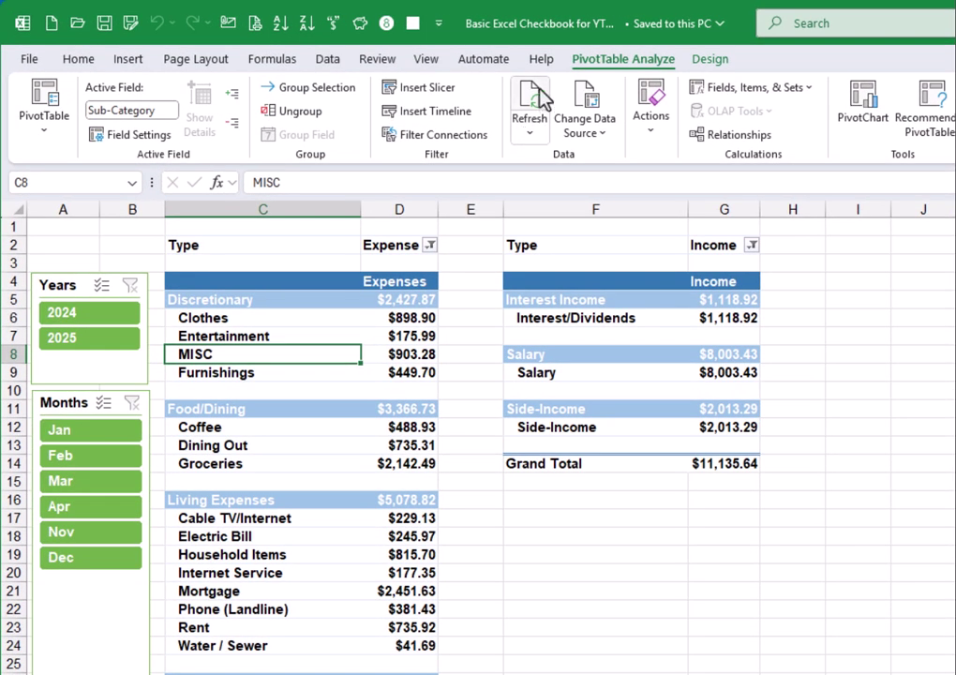
click(530, 136)
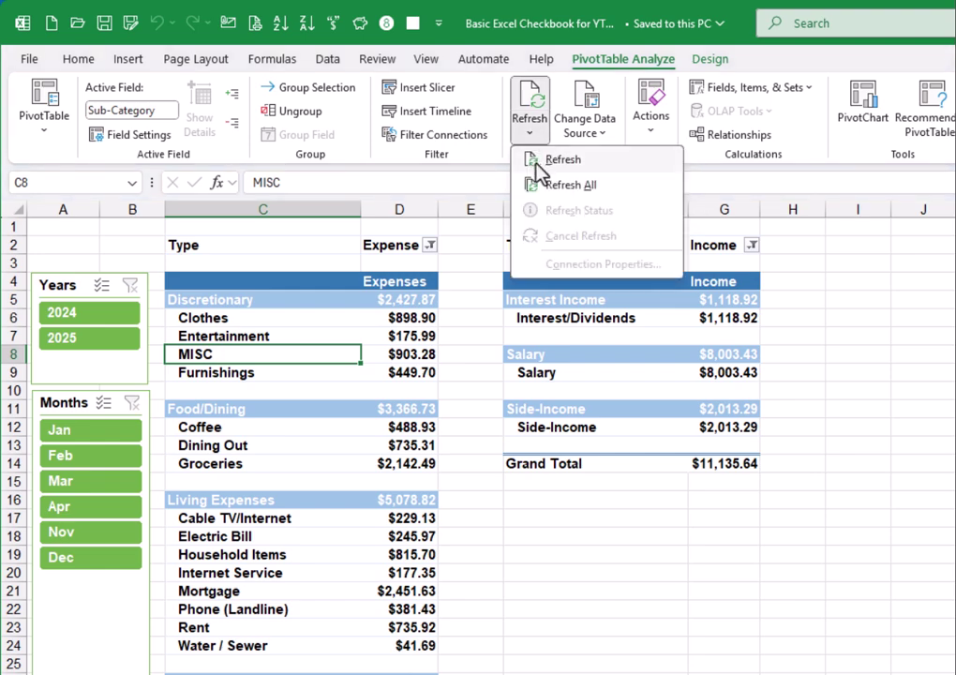
click(590, 186)
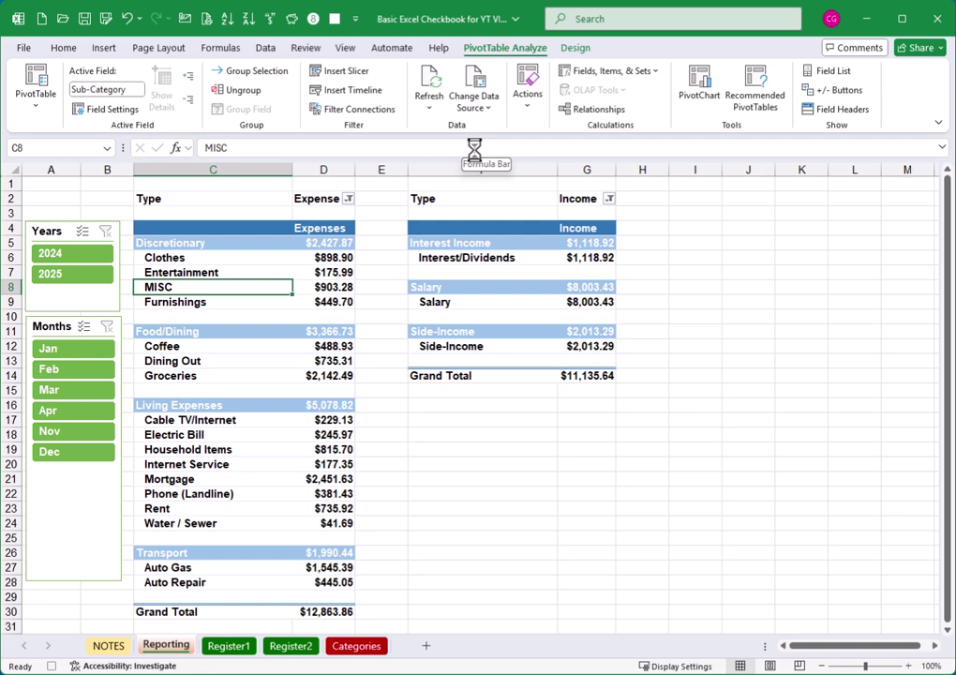
Step: Stop the macro recording and discard the Office Script version offered
click(346, 50)
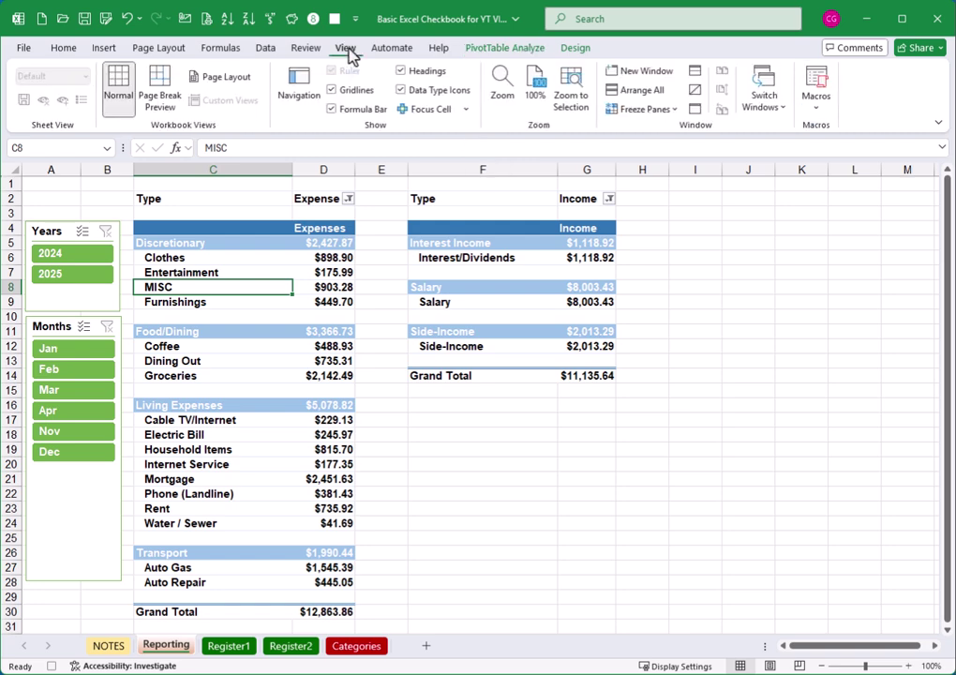
click(817, 111)
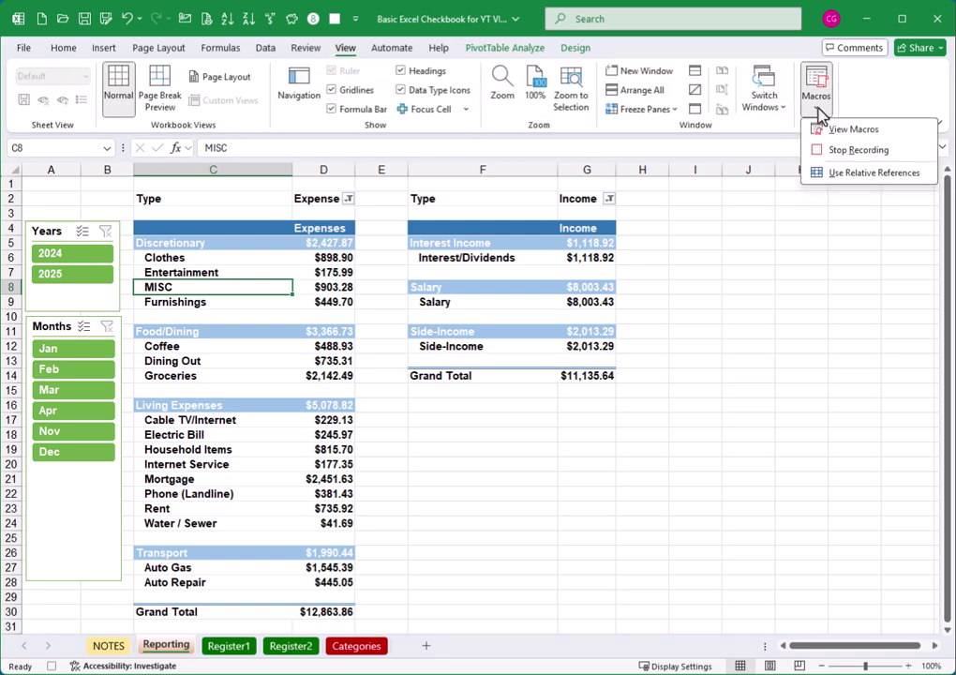
click(858, 151)
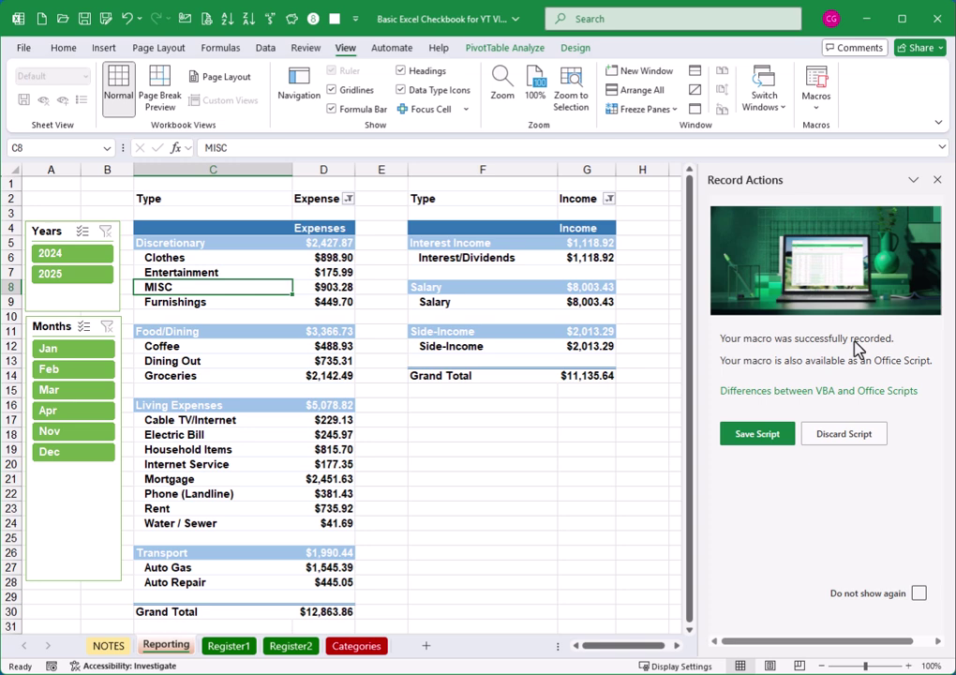
click(843, 434)
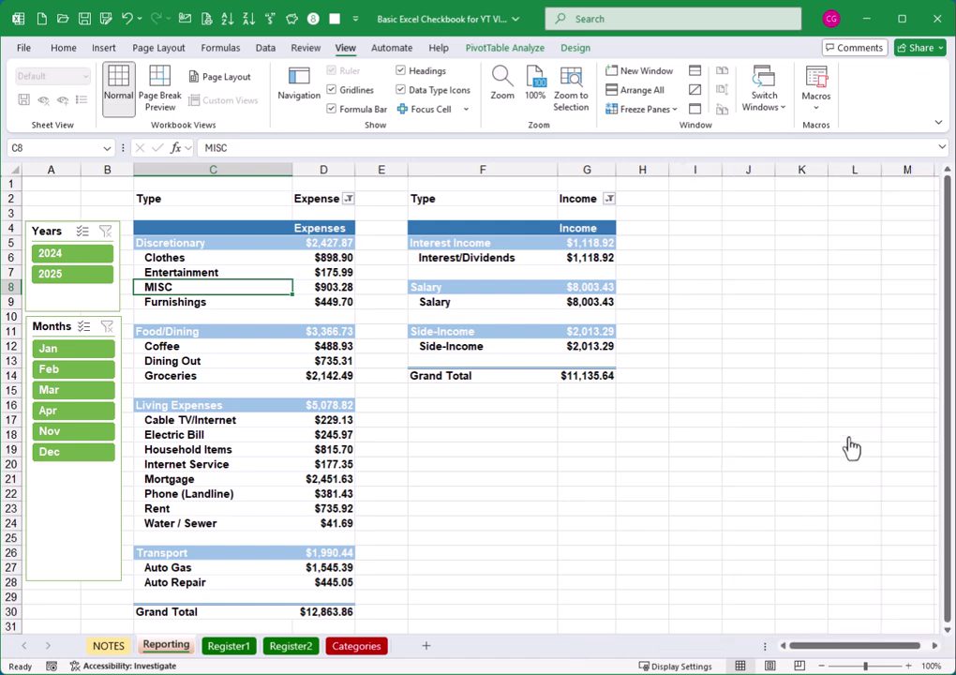
Step: Check the workbook's macro list for the RefreshPivots macro and close the list
click(816, 113)
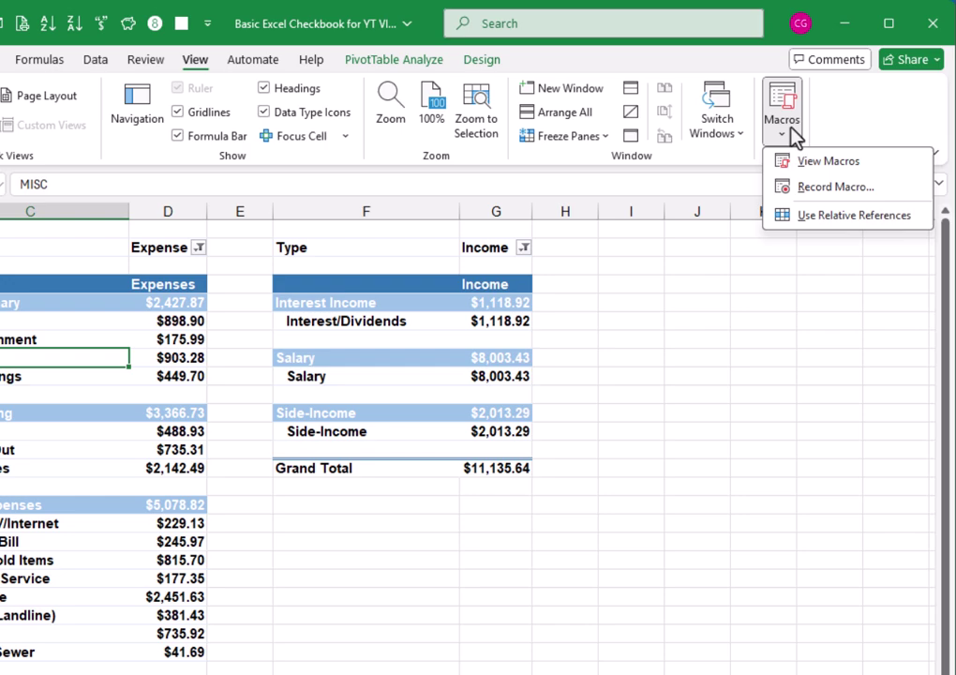
click(843, 165)
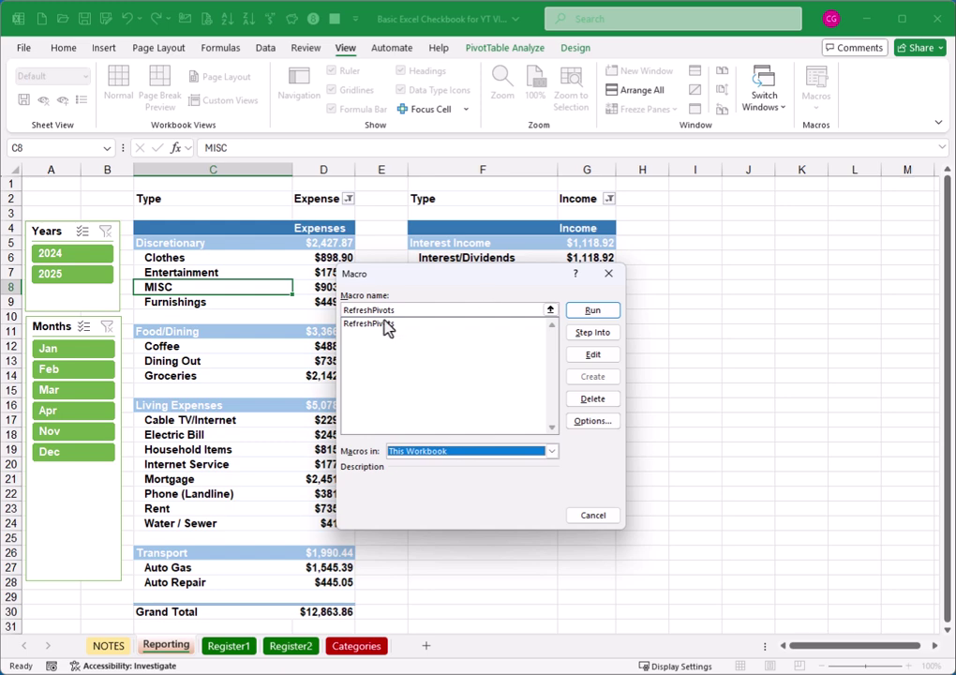
click(608, 273)
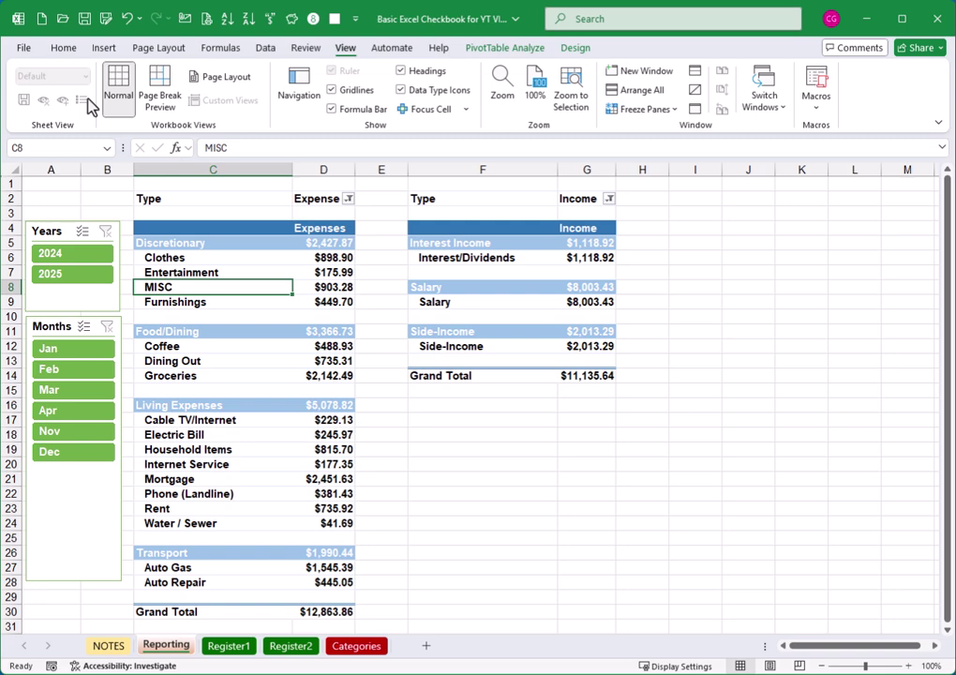
Step: Insert the solid circular two-arrow stock icon found by searching "interface", and place it at a reduced size above the Years slicer
click(105, 49)
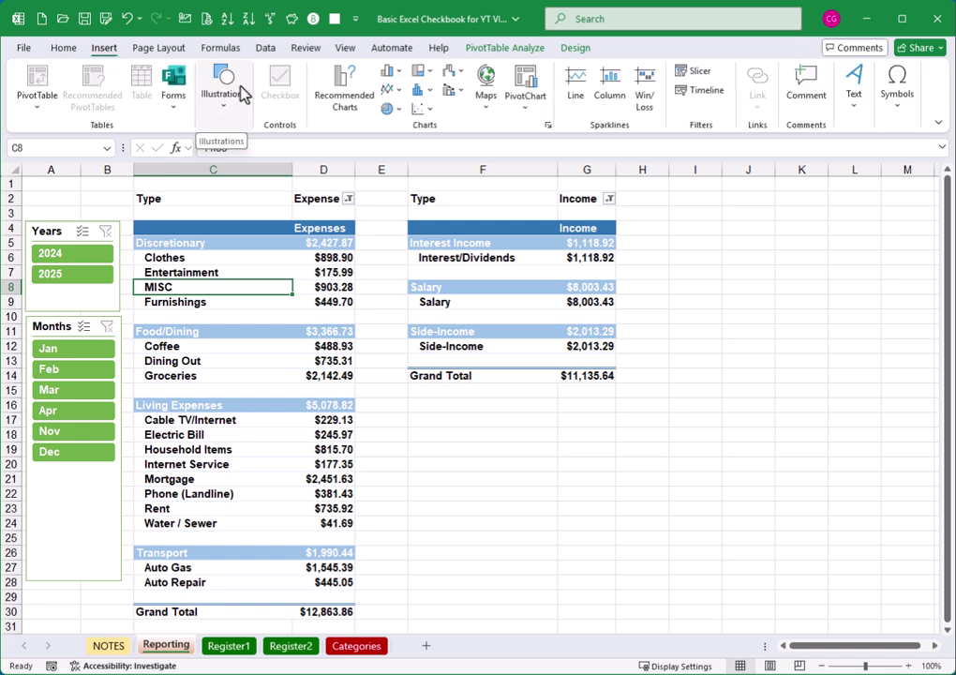
click(227, 112)
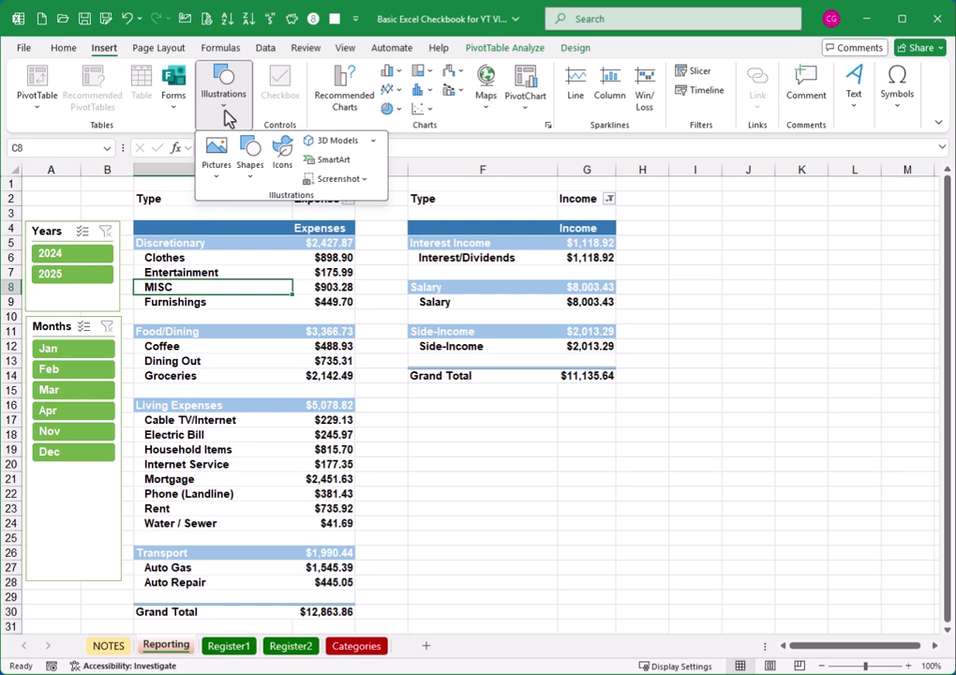
click(254, 173)
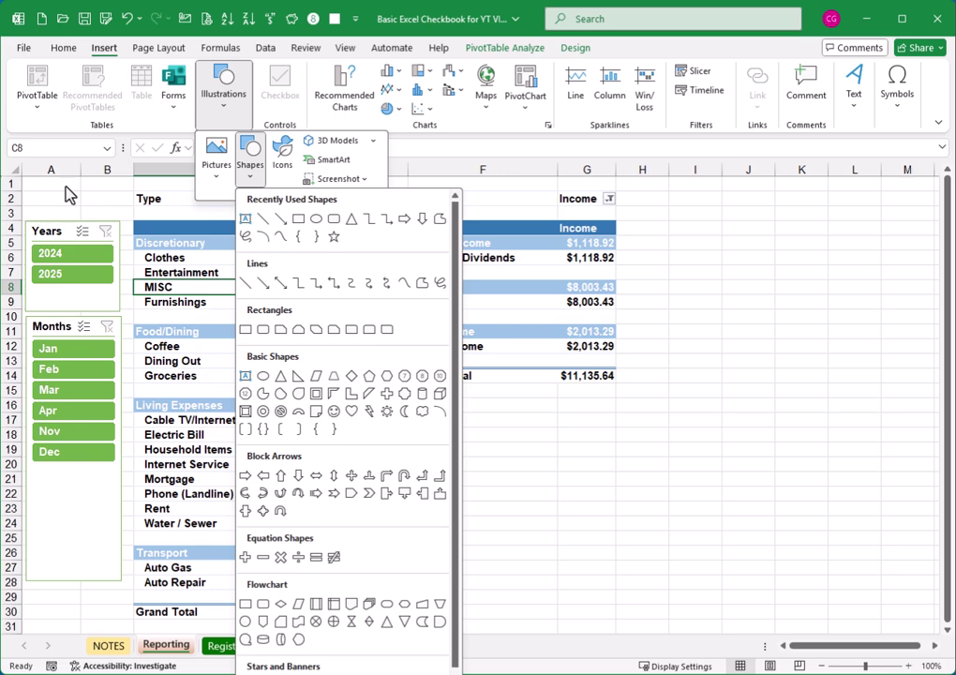
click(284, 163)
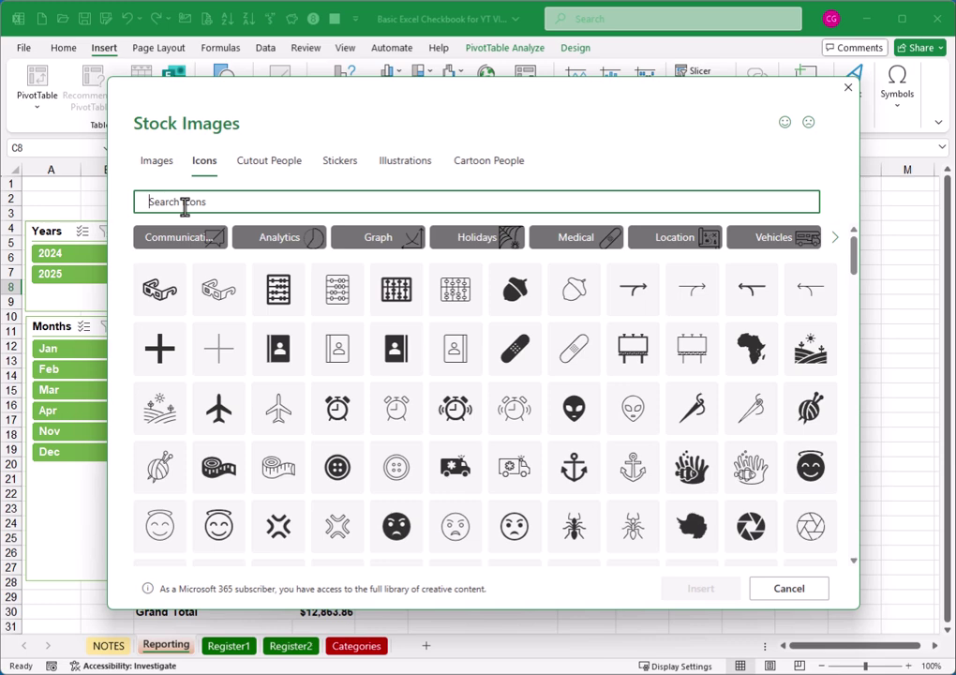
text(interface)
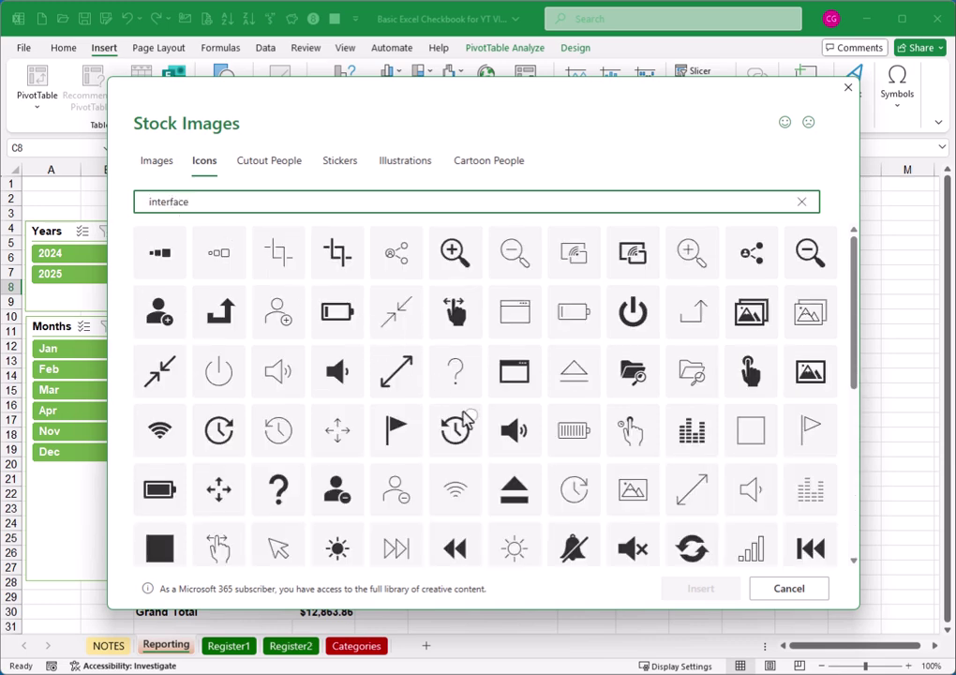
click(699, 546)
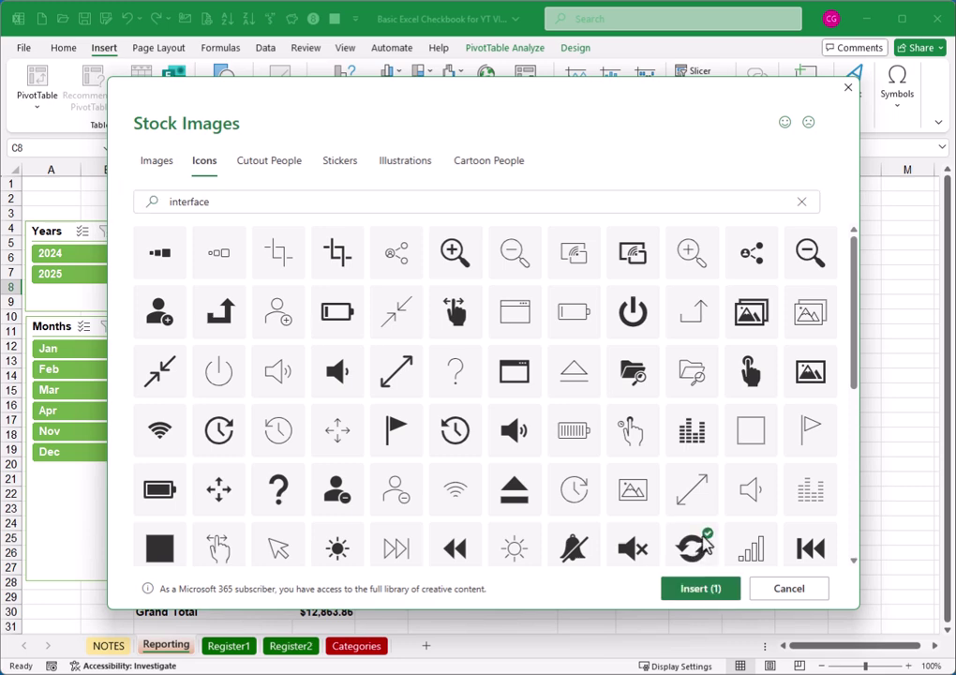
click(702, 590)
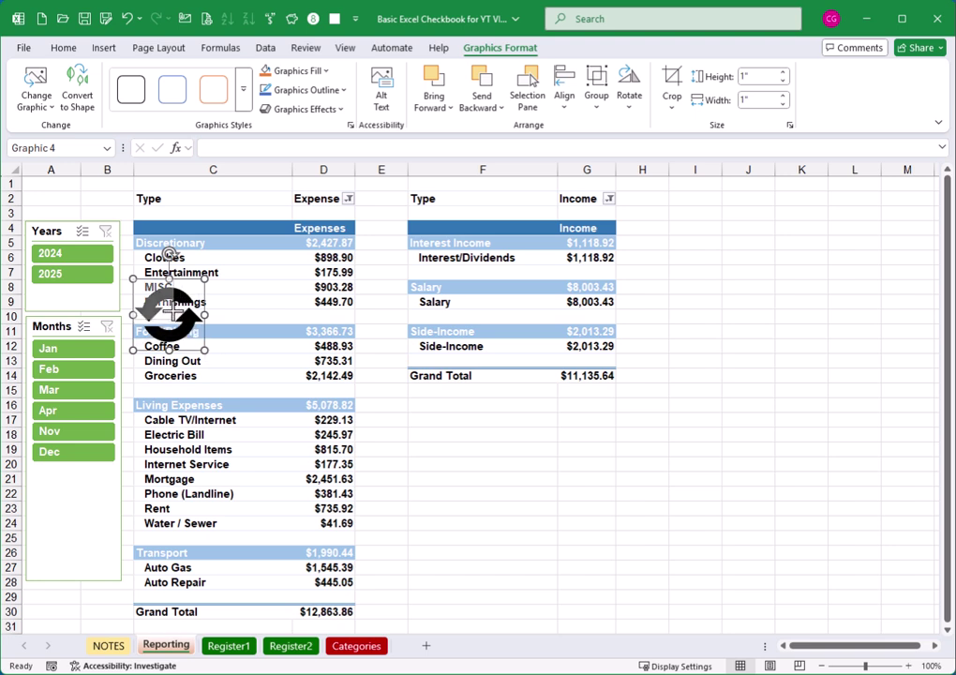
drag(205, 350, 74, 198)
click(544, 498)
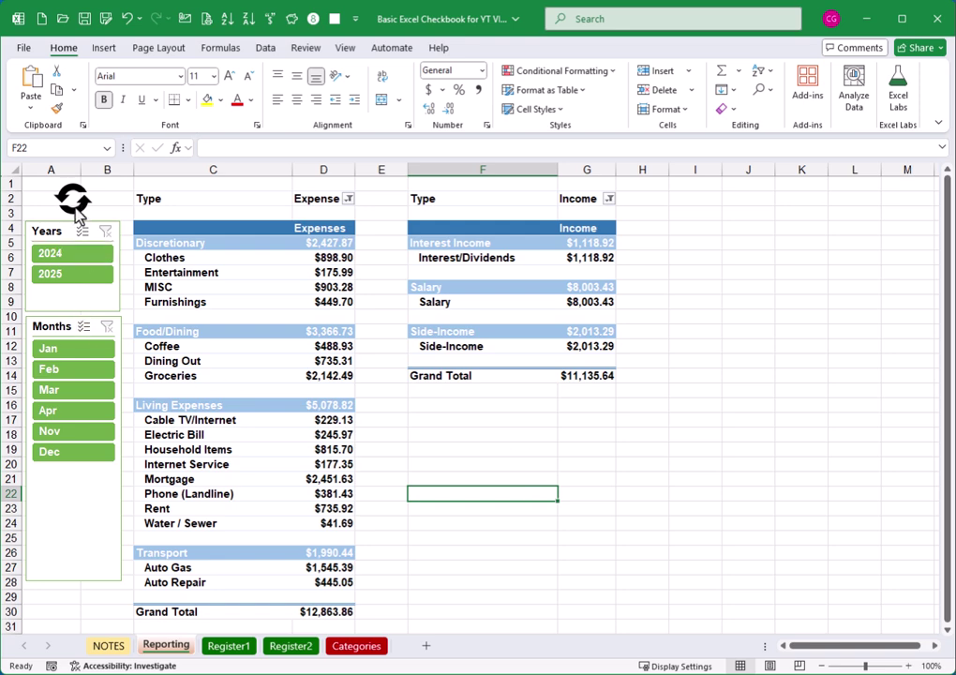
Step: Fill the circular-arrow icon with the bright green from the recent colors and deselect it
right_click(76, 208)
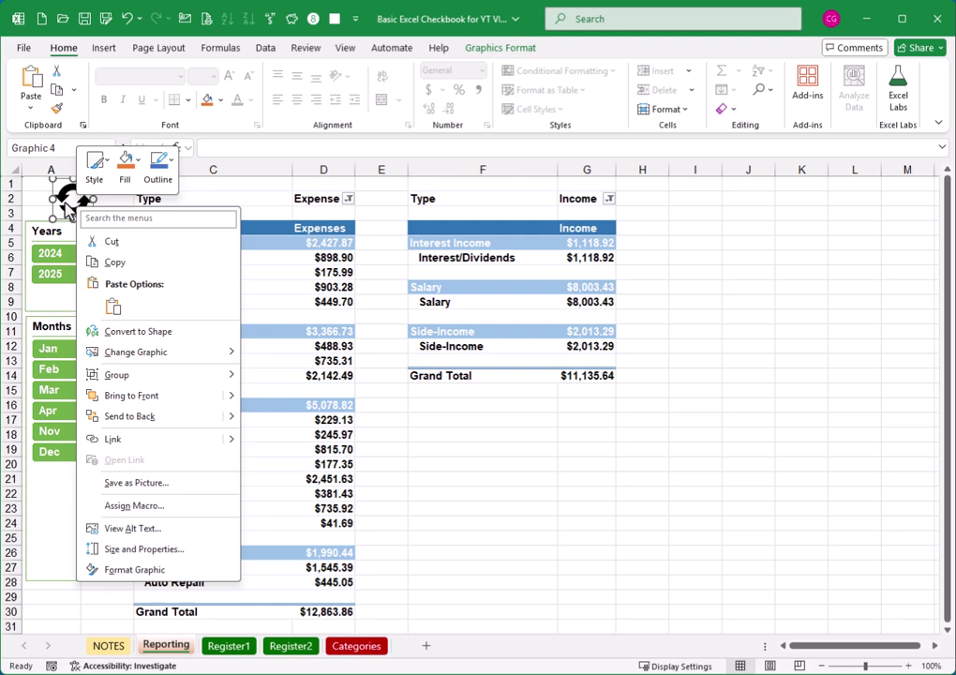
click(124, 166)
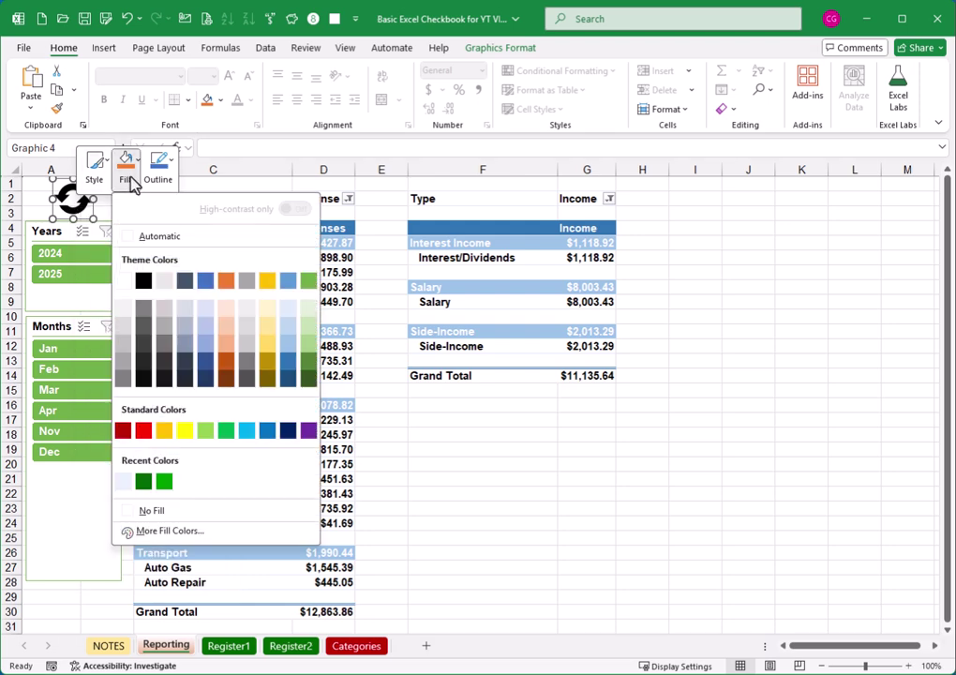
click(165, 482)
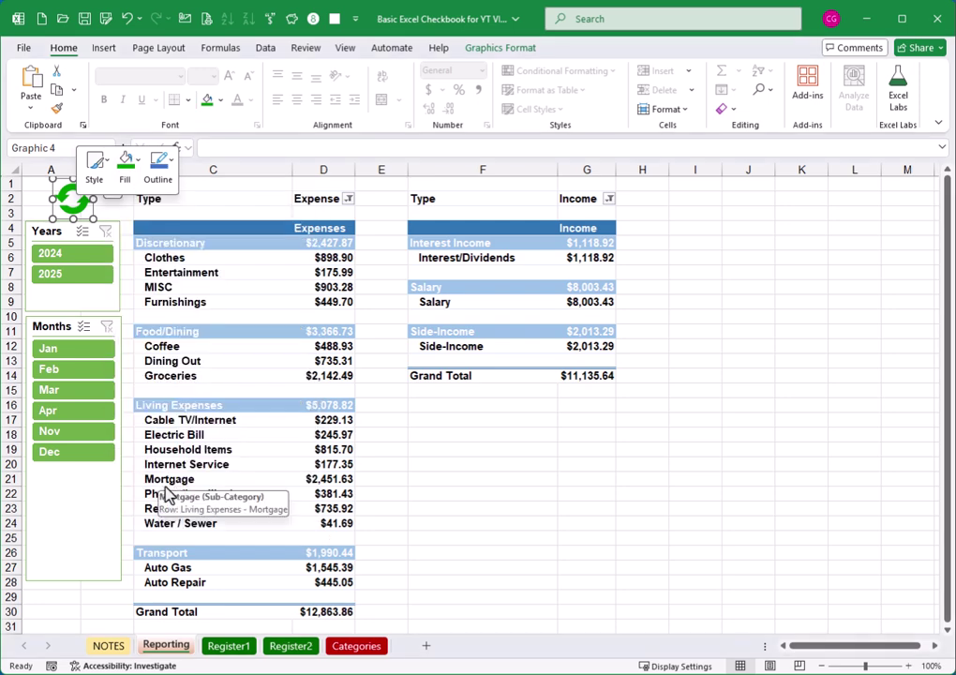
click(435, 480)
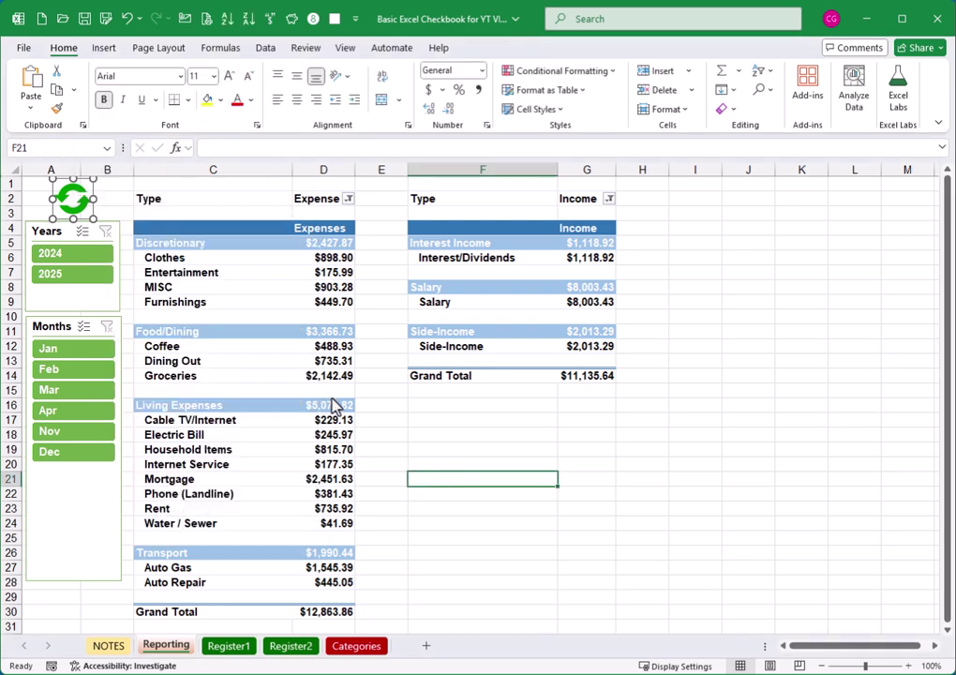
Step: Apply the first outer shadow preset to the circular-arrow icon, deselect it, and close the graphic formatting settings
right_click(72, 201)
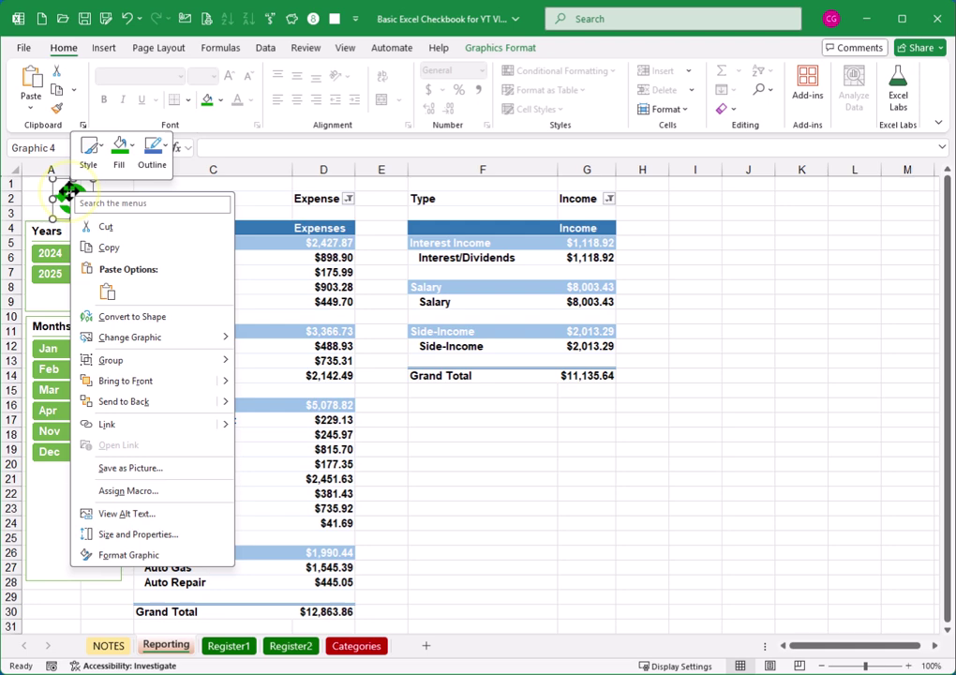
click(129, 555)
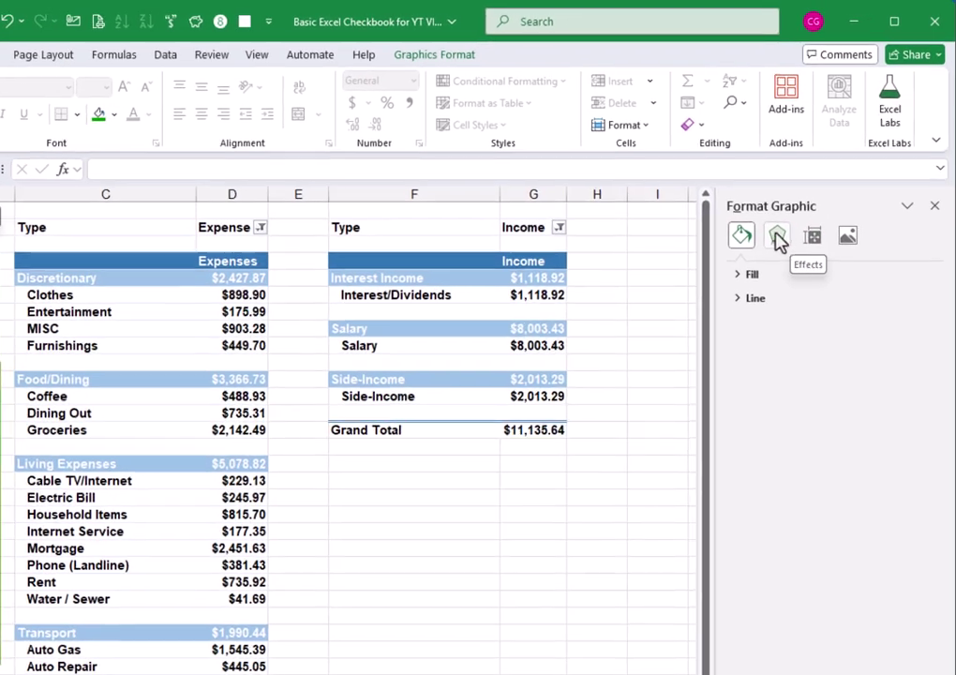
click(778, 238)
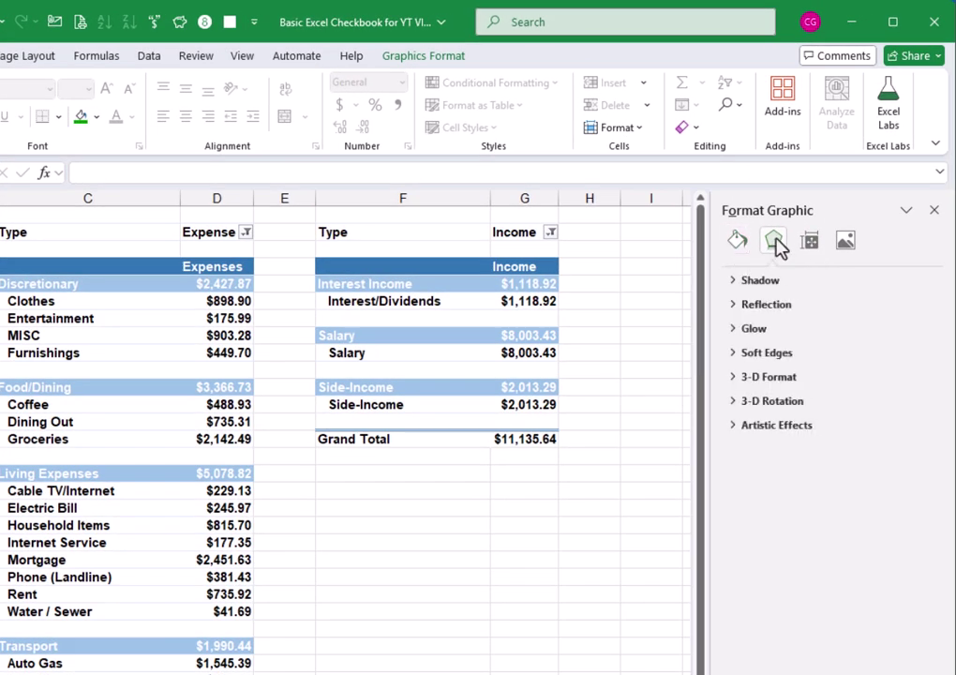
click(734, 281)
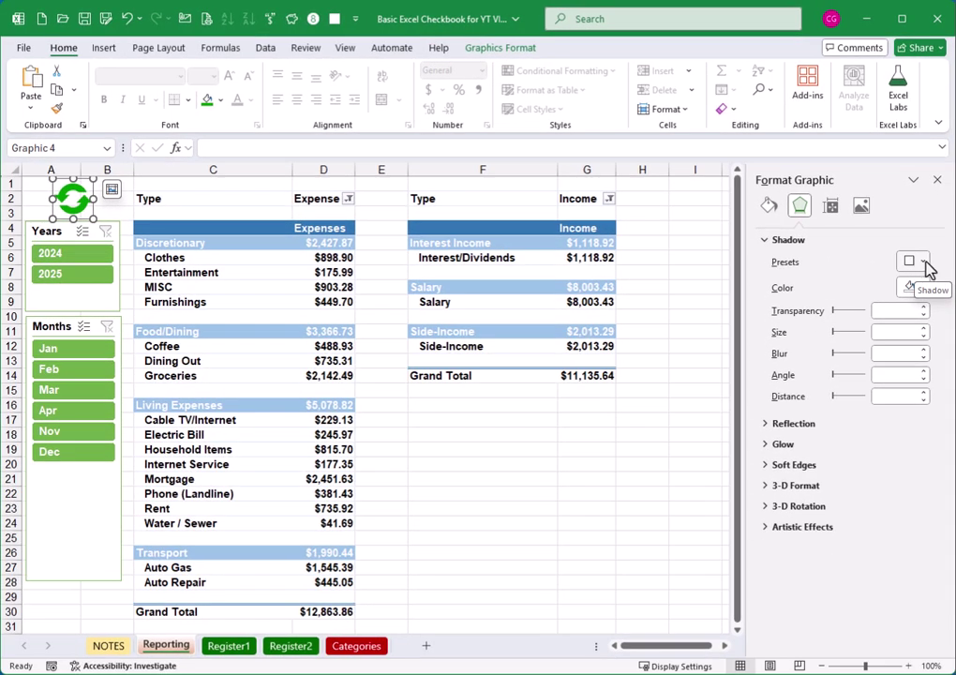
click(915, 308)
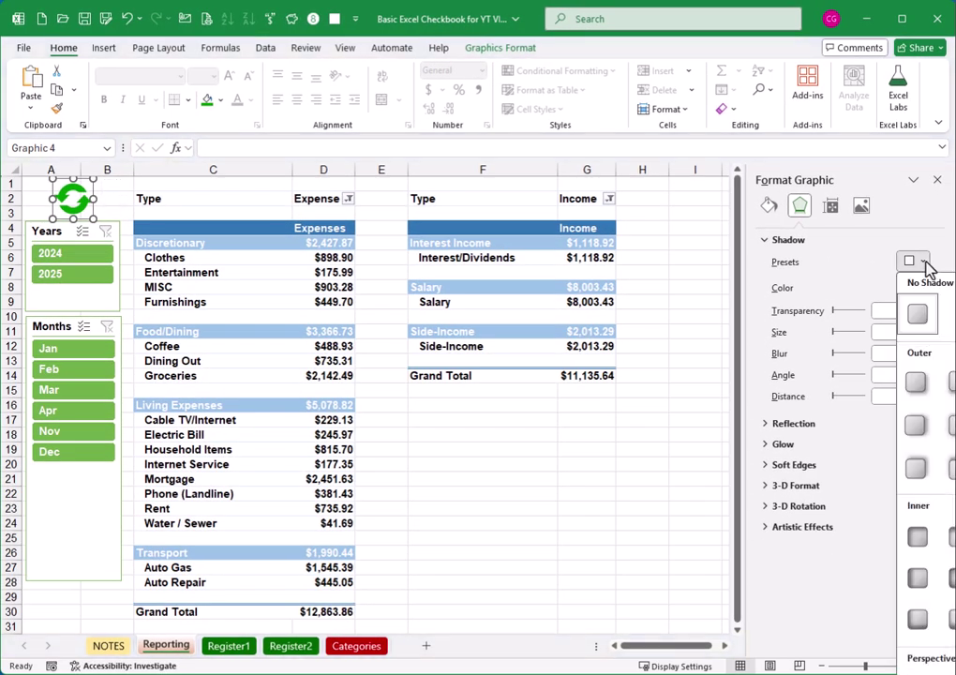
click(921, 395)
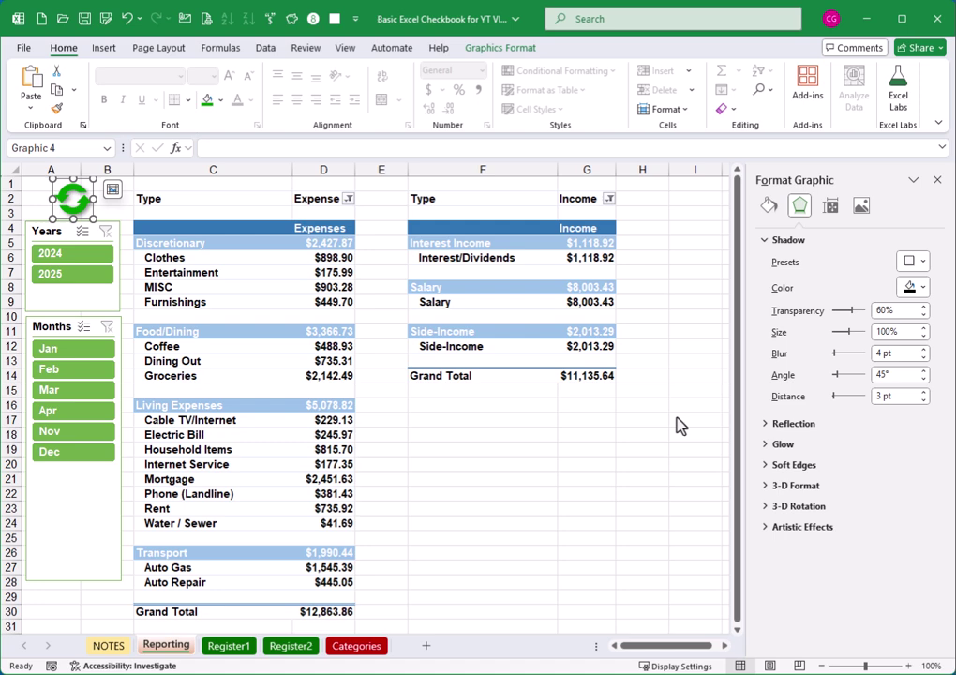
click(486, 481)
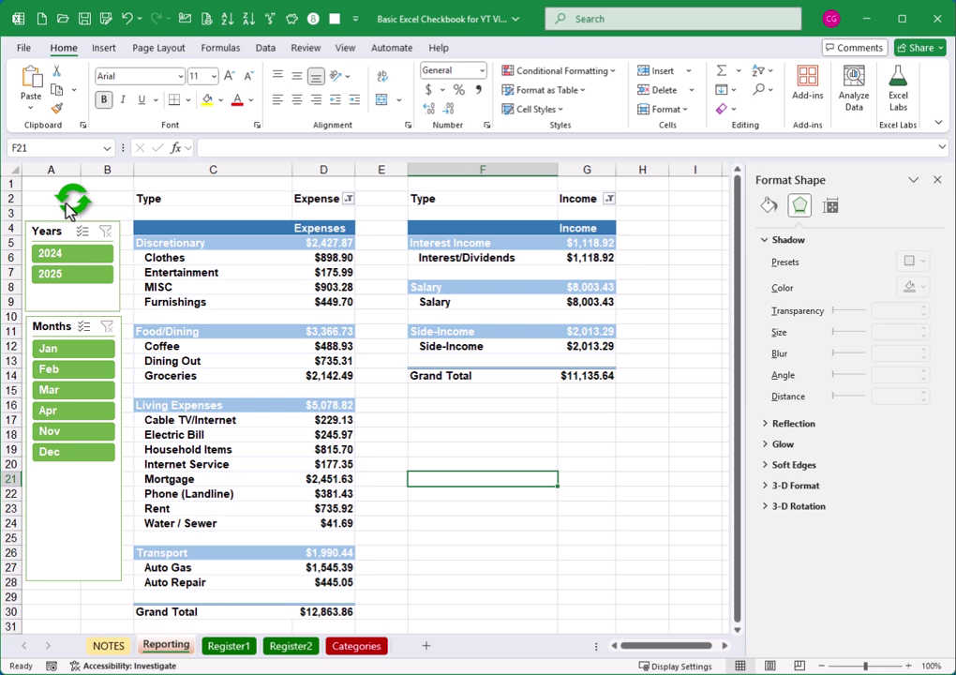
click(938, 180)
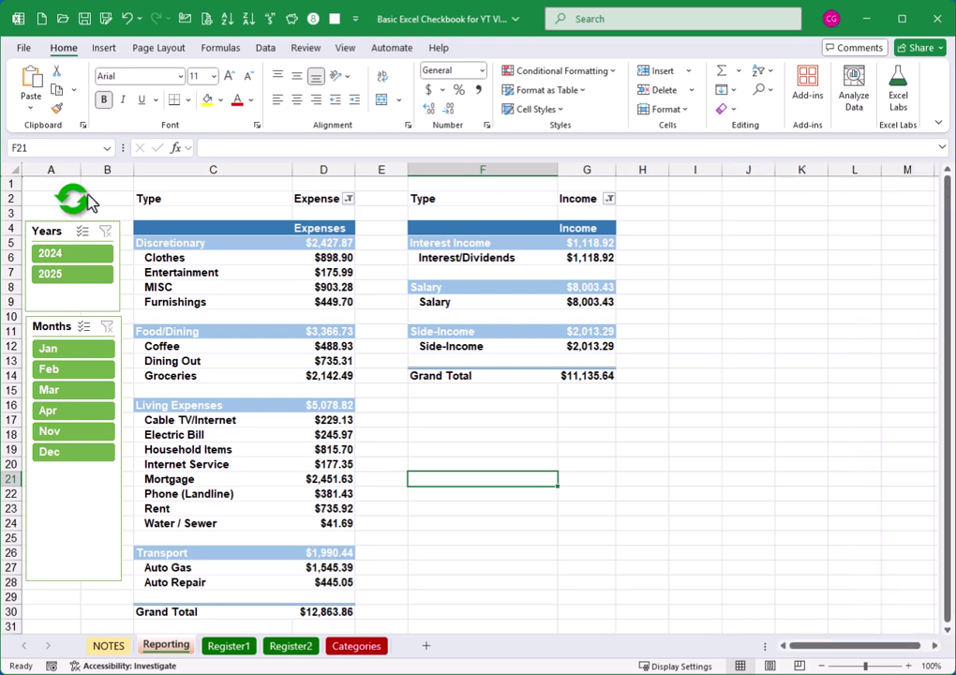
Step: Assign the RefreshPivots macro to the circular-arrow icon and test it by running the macro from the icon
click(70, 199)
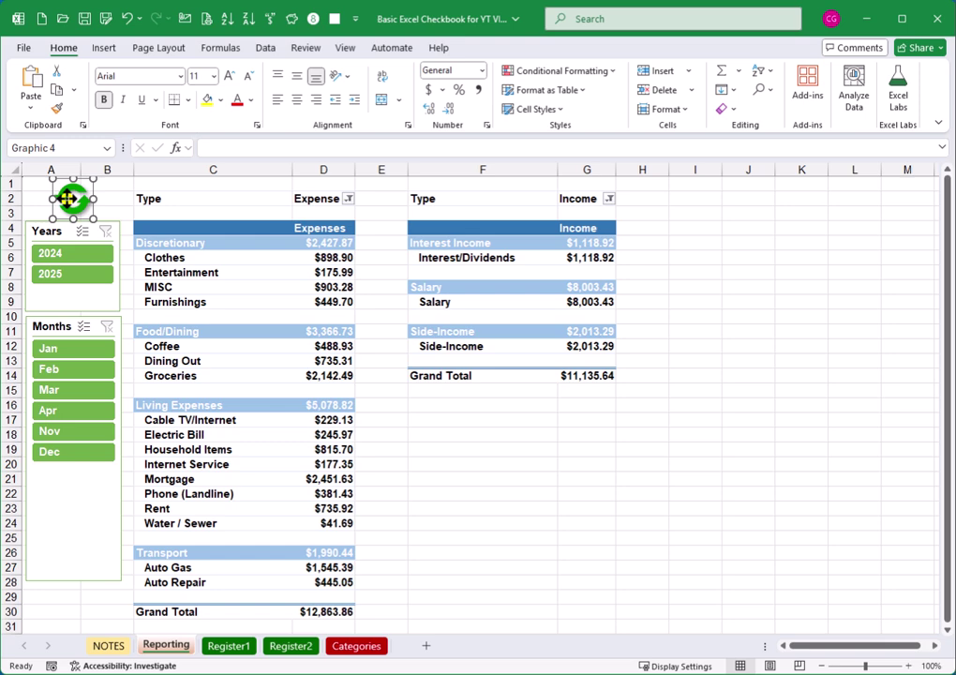
right_click(68, 199)
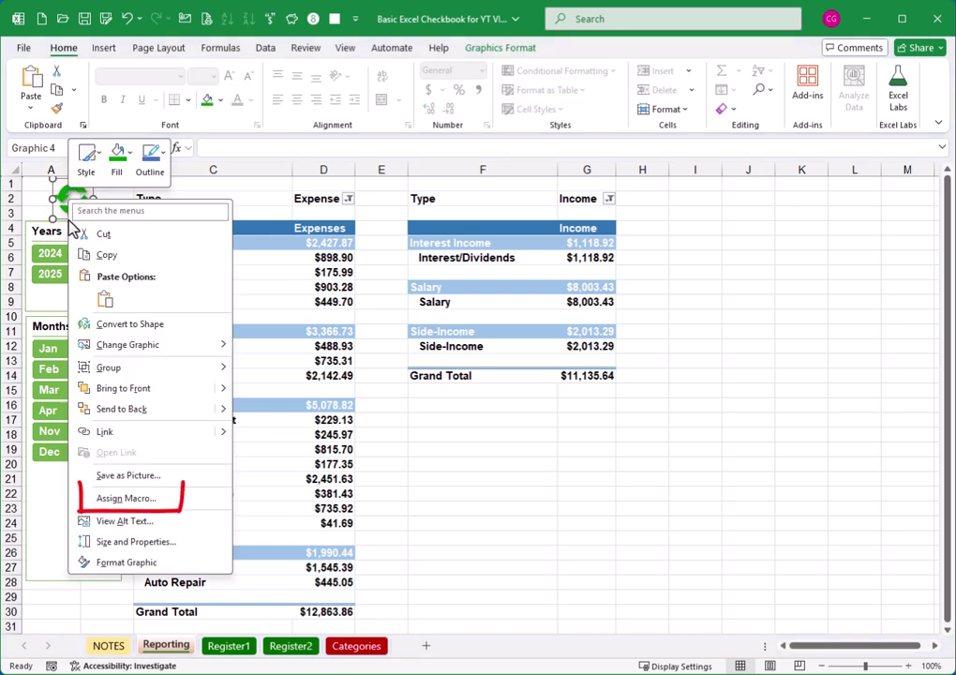
click(138, 499)
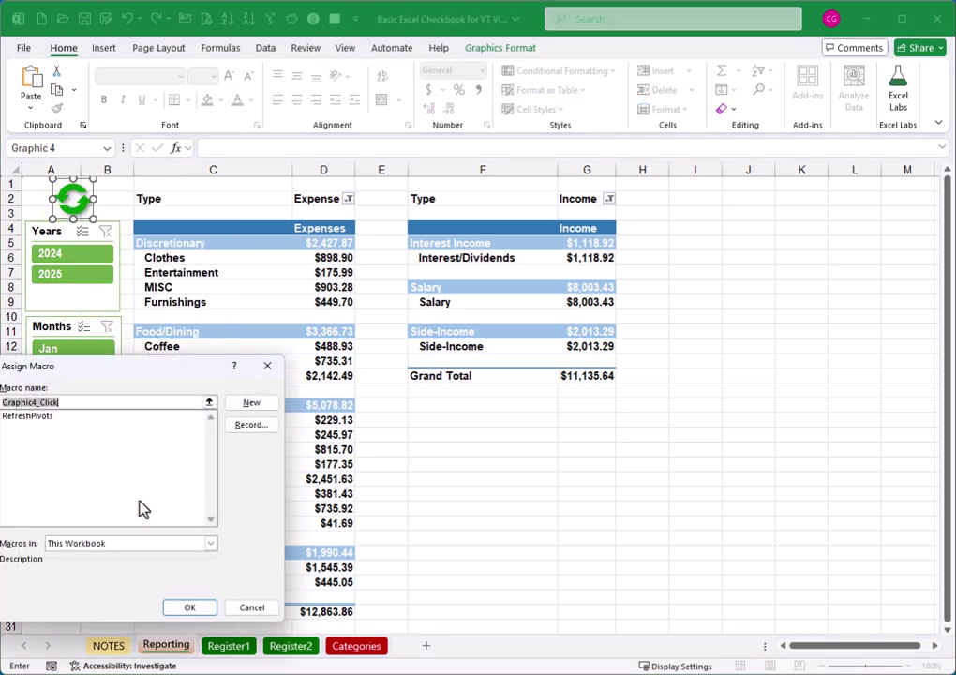
click(37, 417)
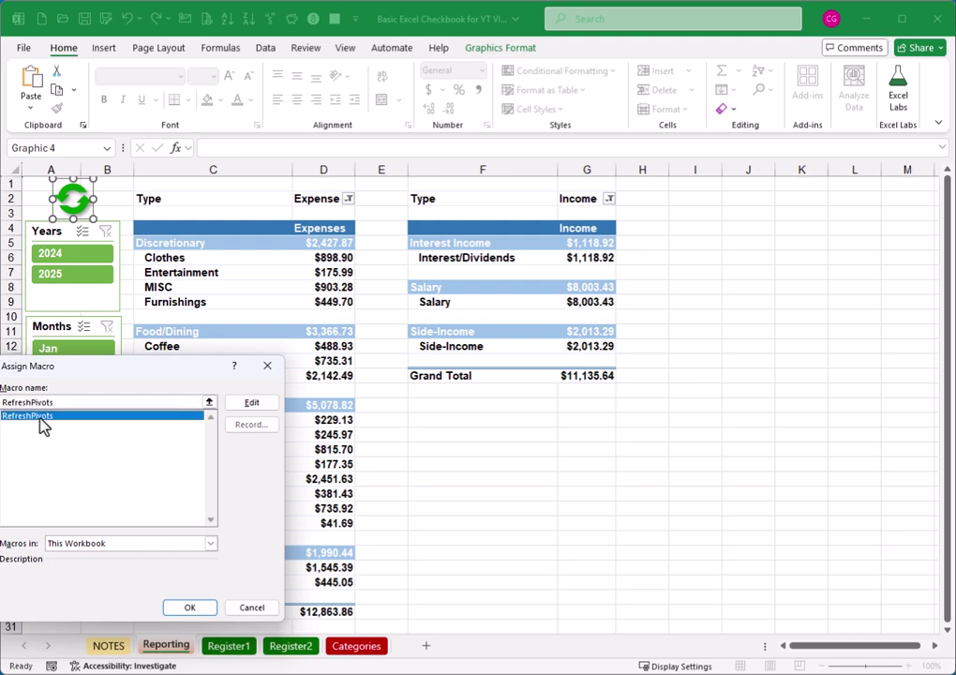
click(190, 609)
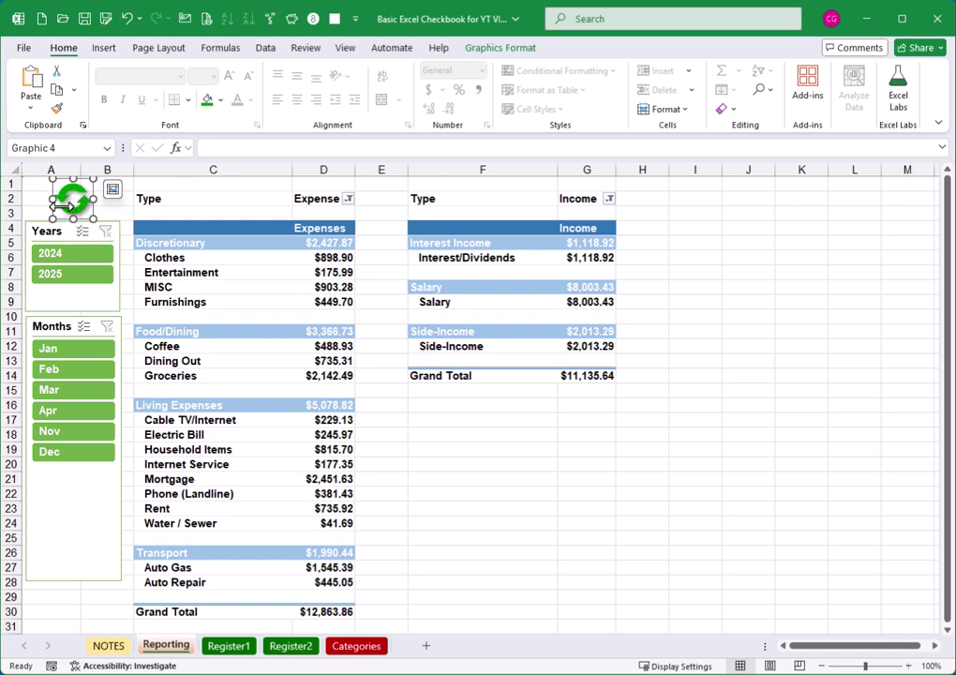
click(413, 479)
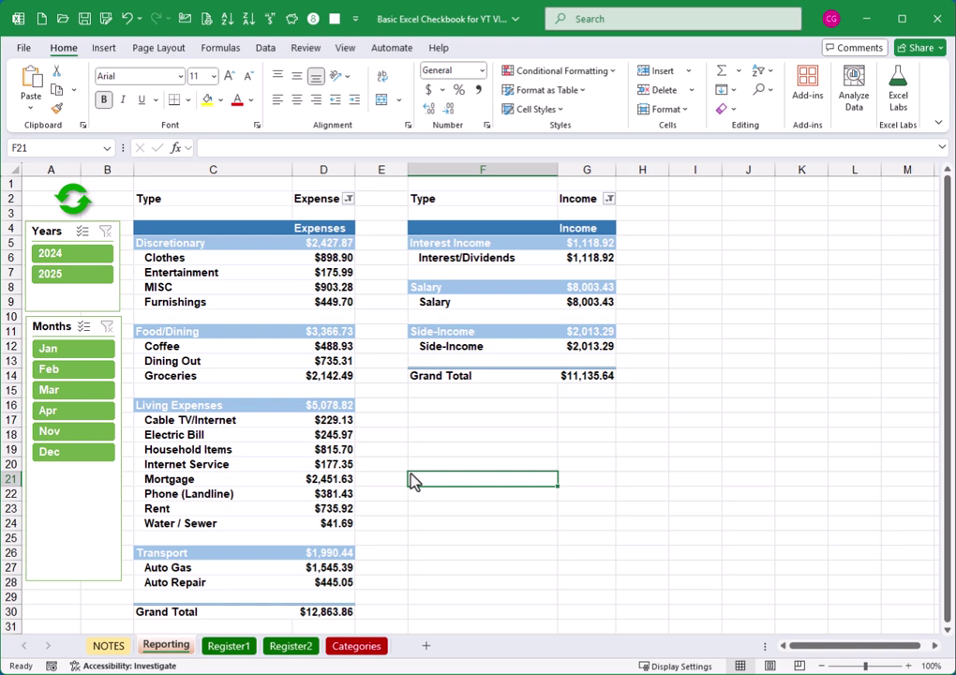
click(75, 202)
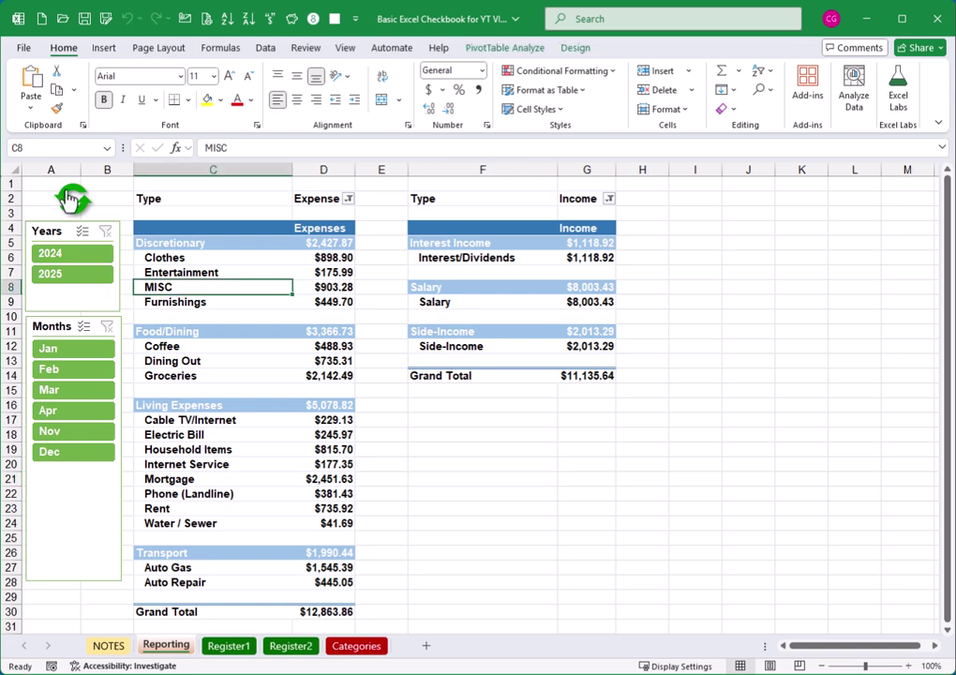
click(417, 469)
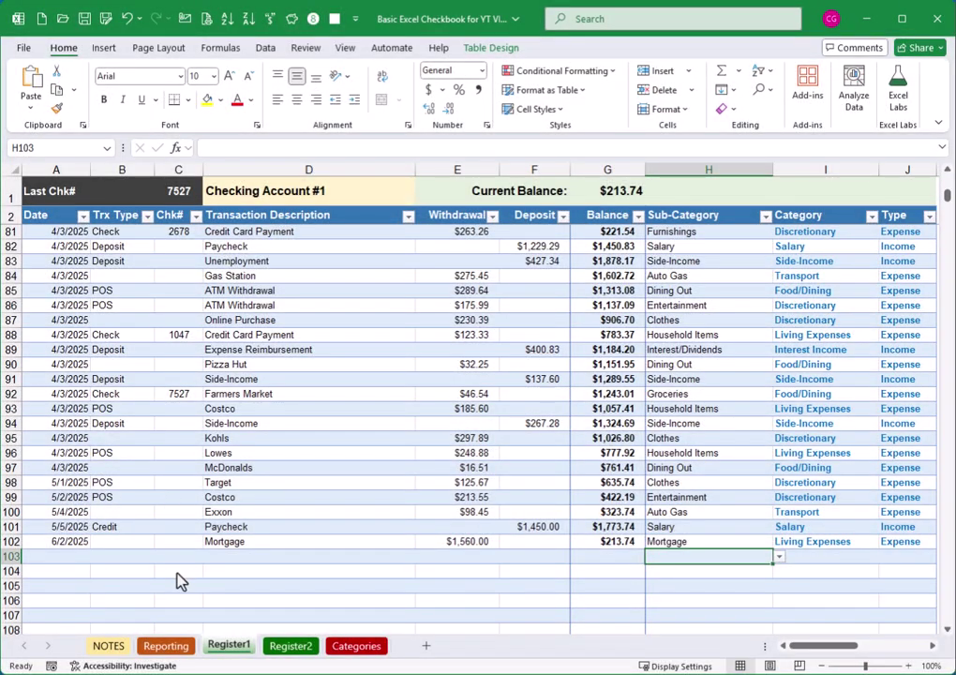
Step: Review the latest transactions at the end of Register1, and refresh the pivot tables on the Reporting sheet with the circular-arrow icon
click(251, 559)
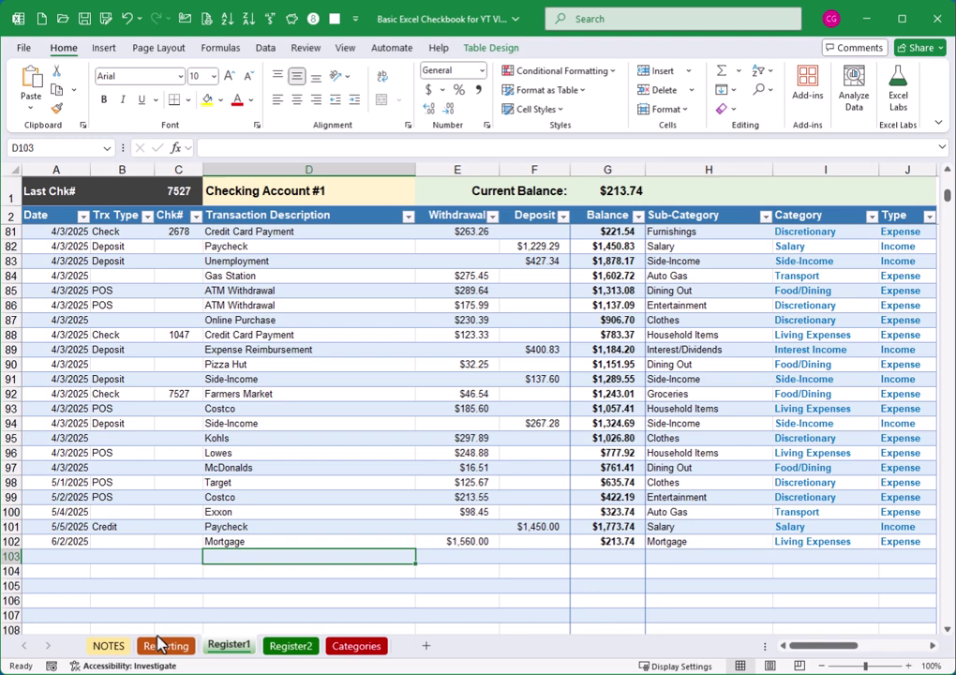
click(165, 647)
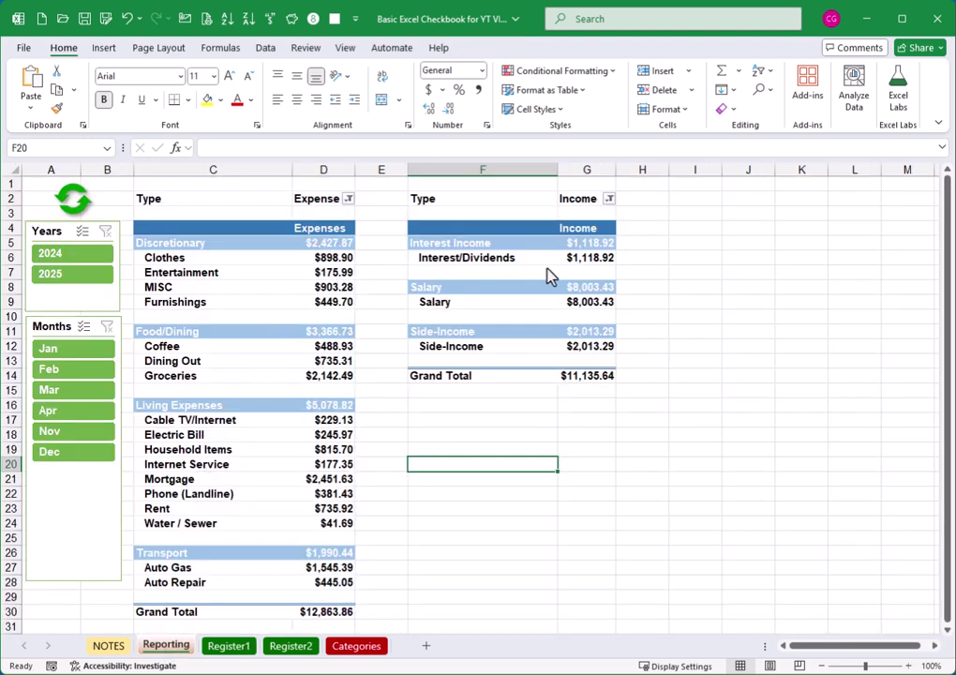
click(74, 202)
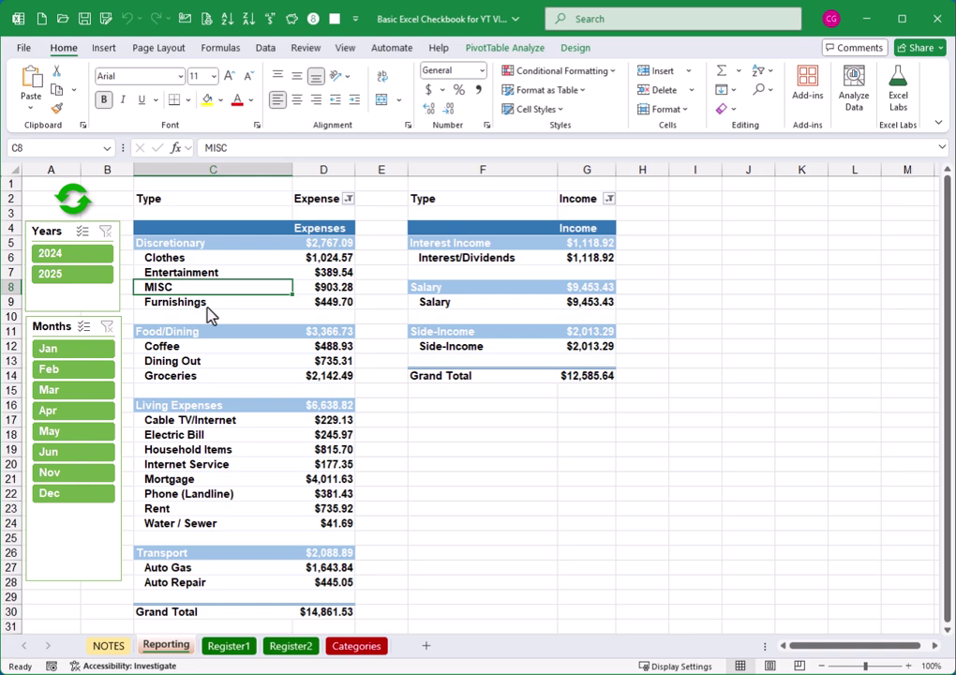
click(70, 208)
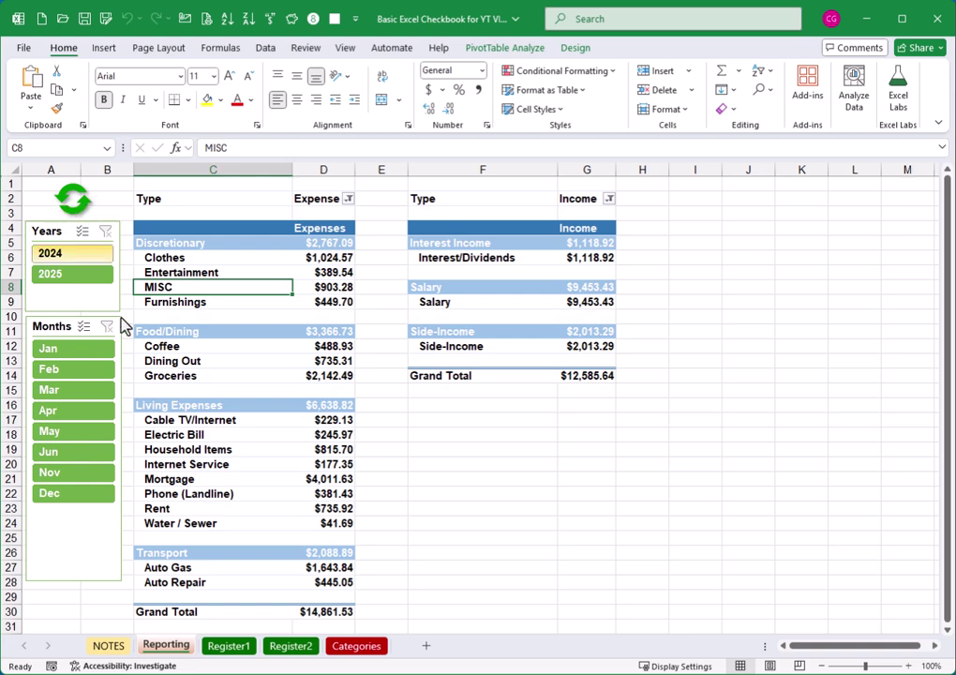
Step: Set the expenses pivot table's data options to refresh data when opening the file
click(224, 453)
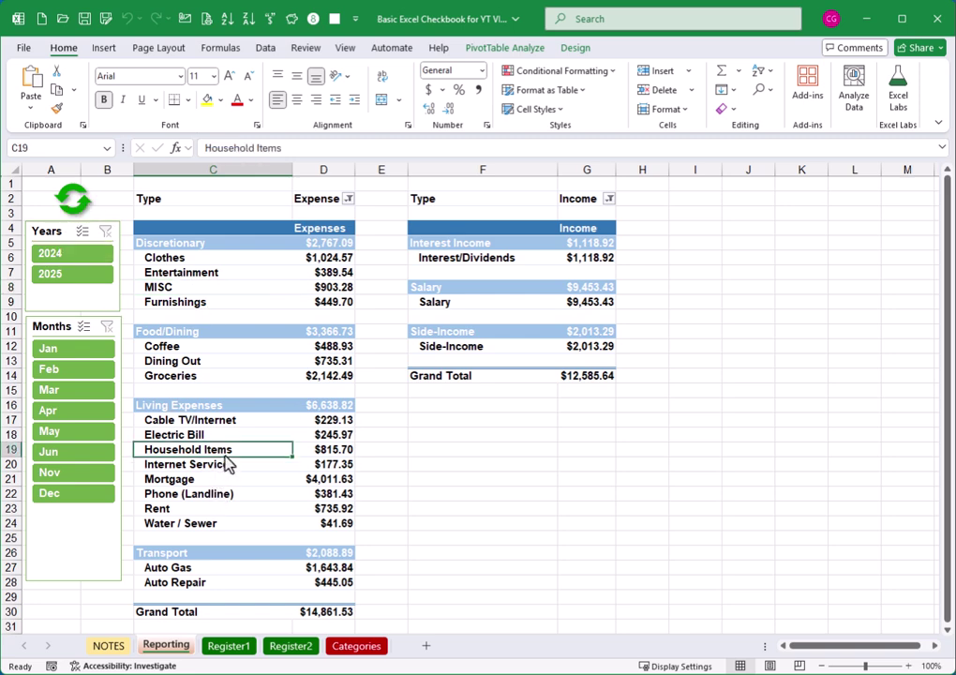
click(505, 49)
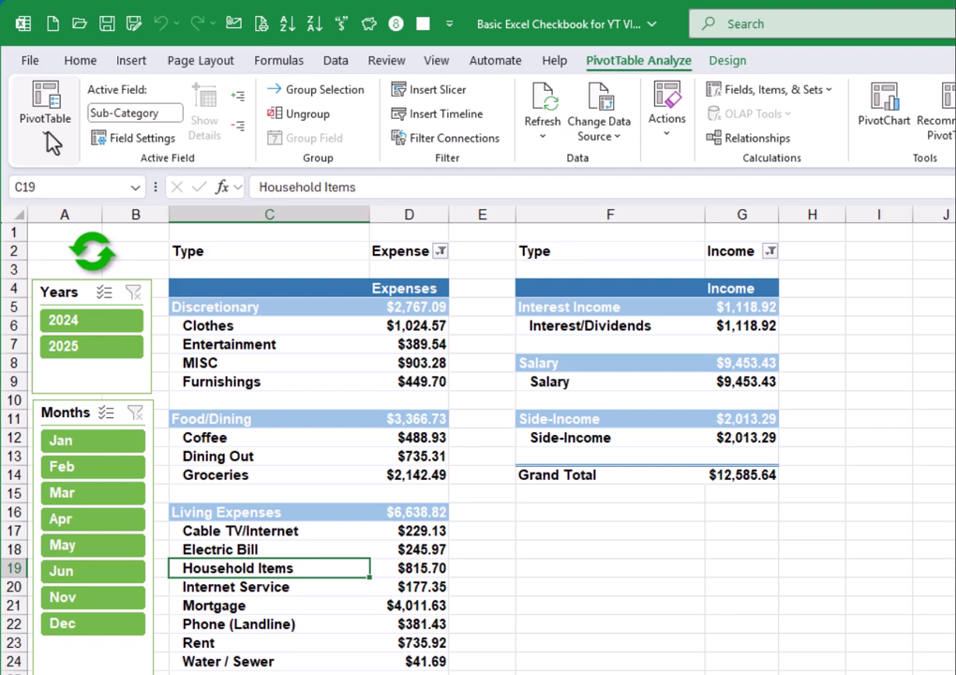
click(42, 131)
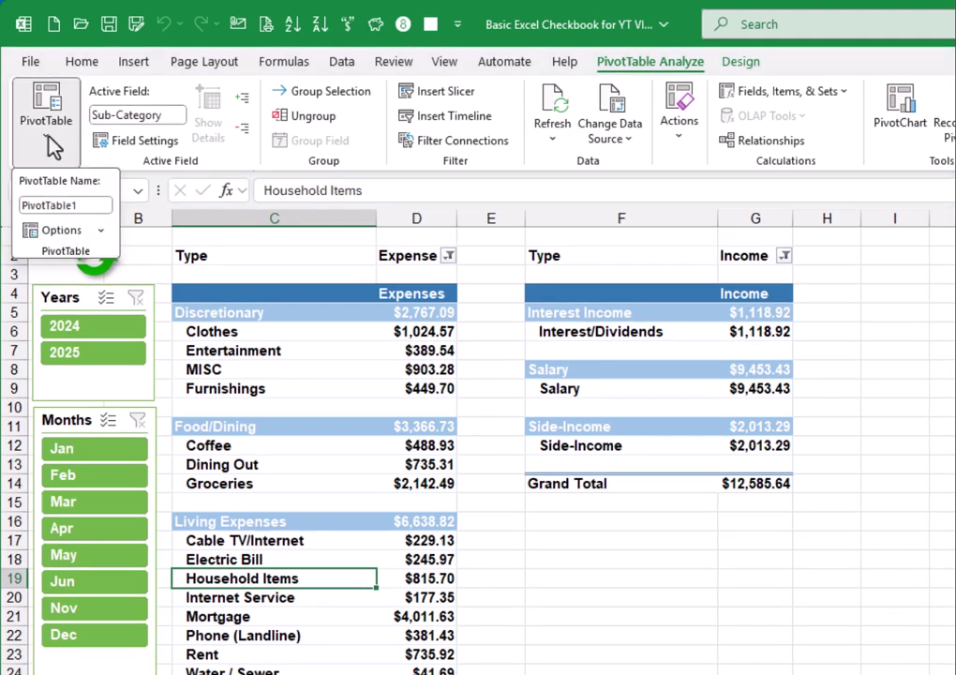
click(58, 231)
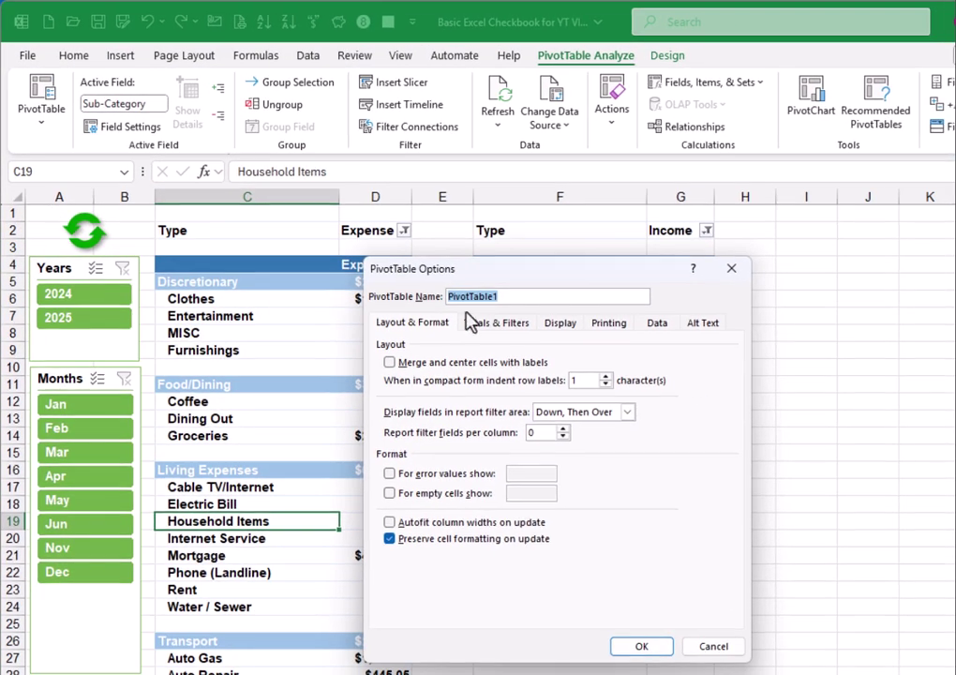
click(657, 324)
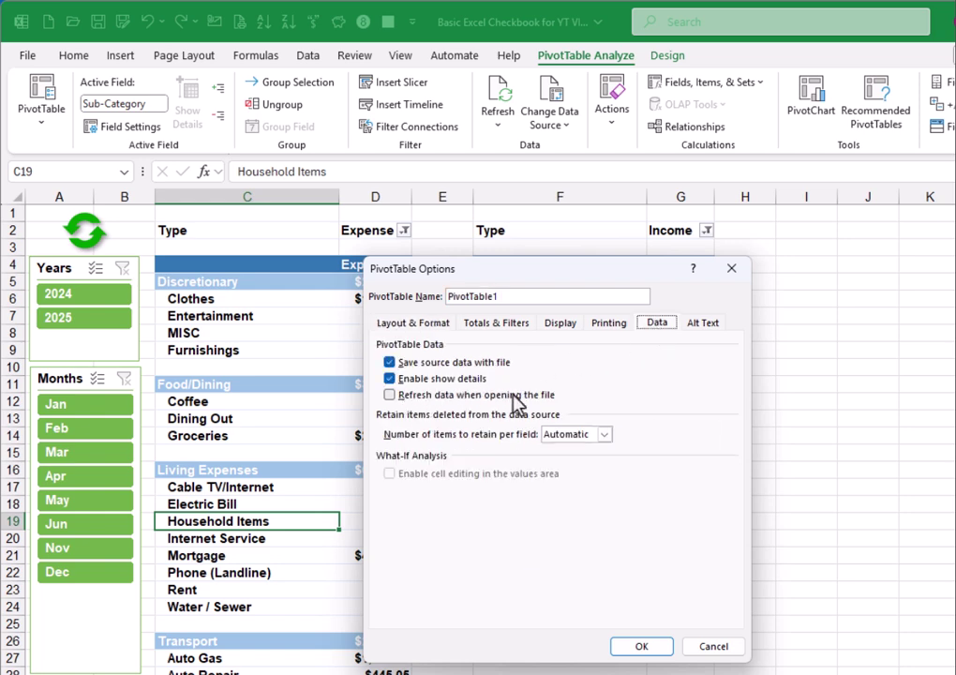
click(392, 395)
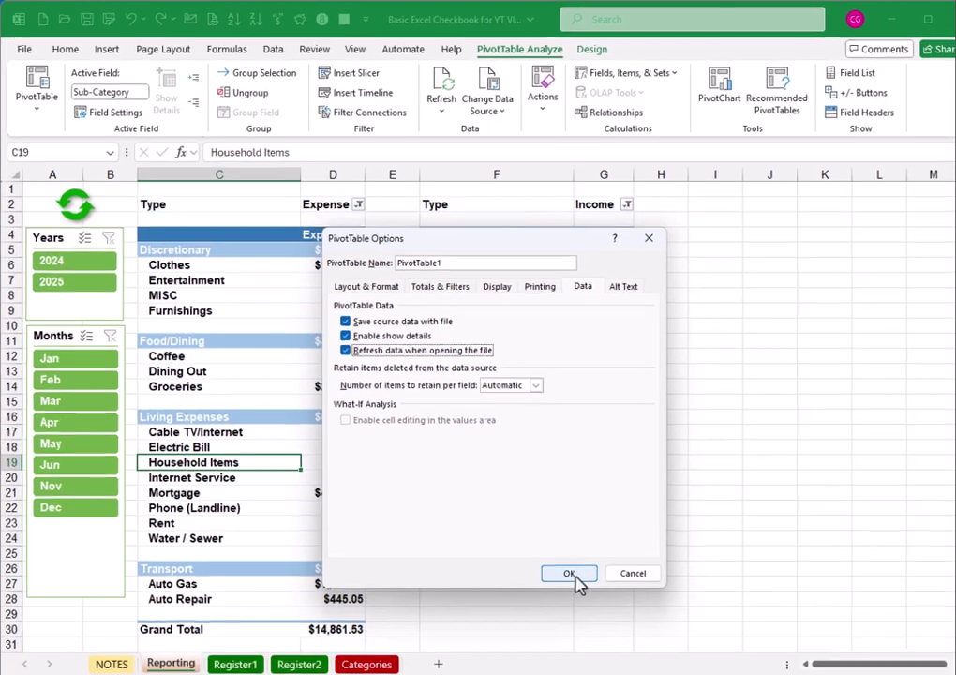
click(641, 646)
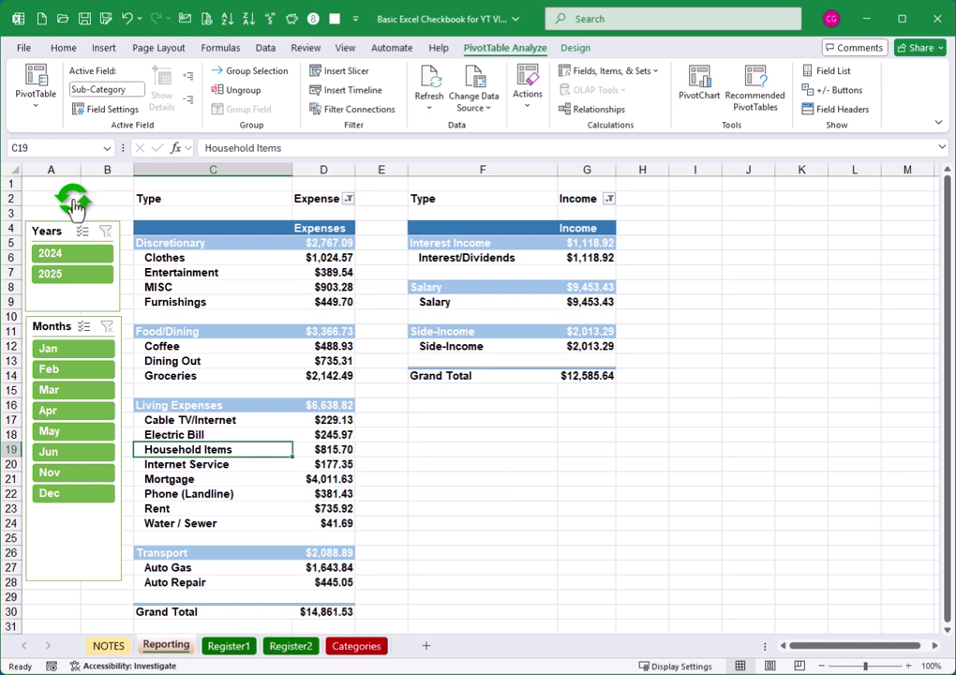
mouse_move(312, 313)
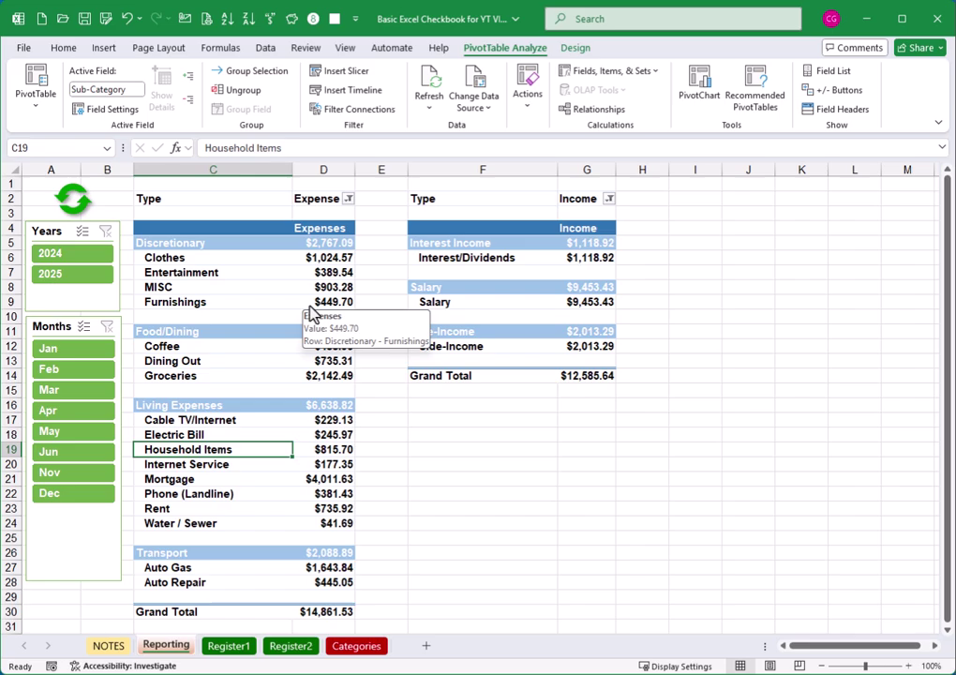